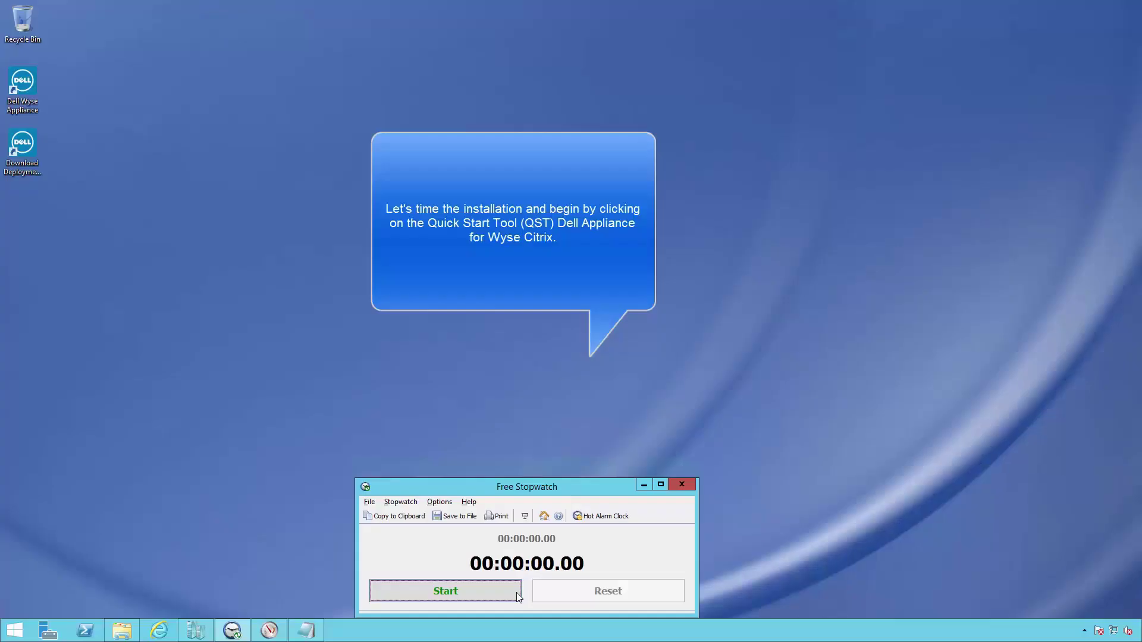
Start the stopwatch, launch the Dell Wyse Appliance tool, choose a mode and accept the licence
click(516, 592)
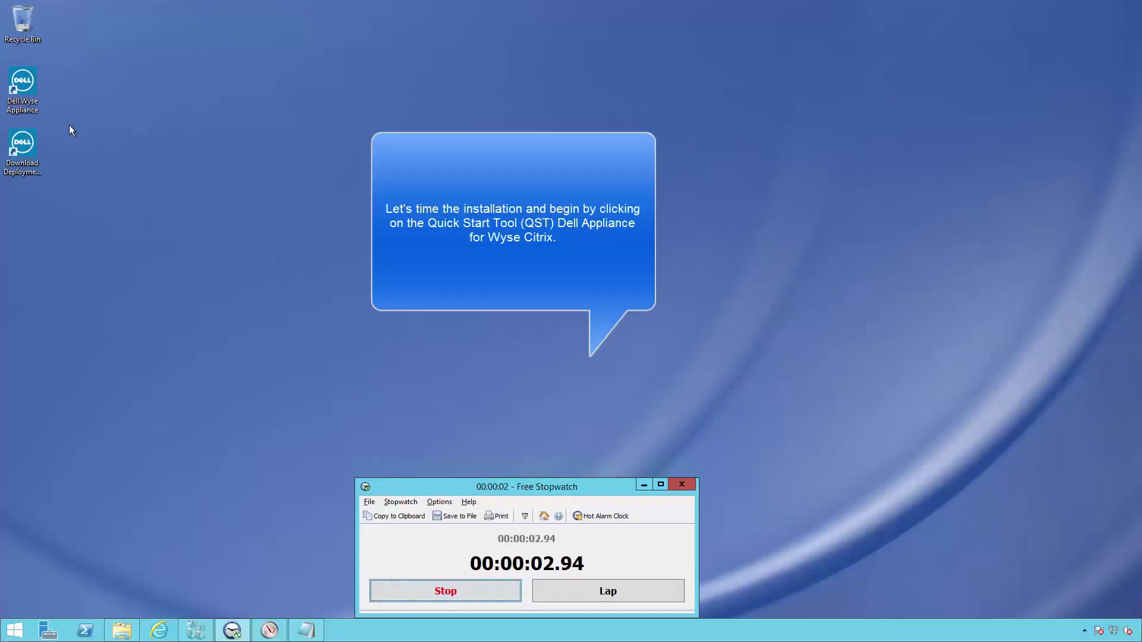
double_click(37, 93)
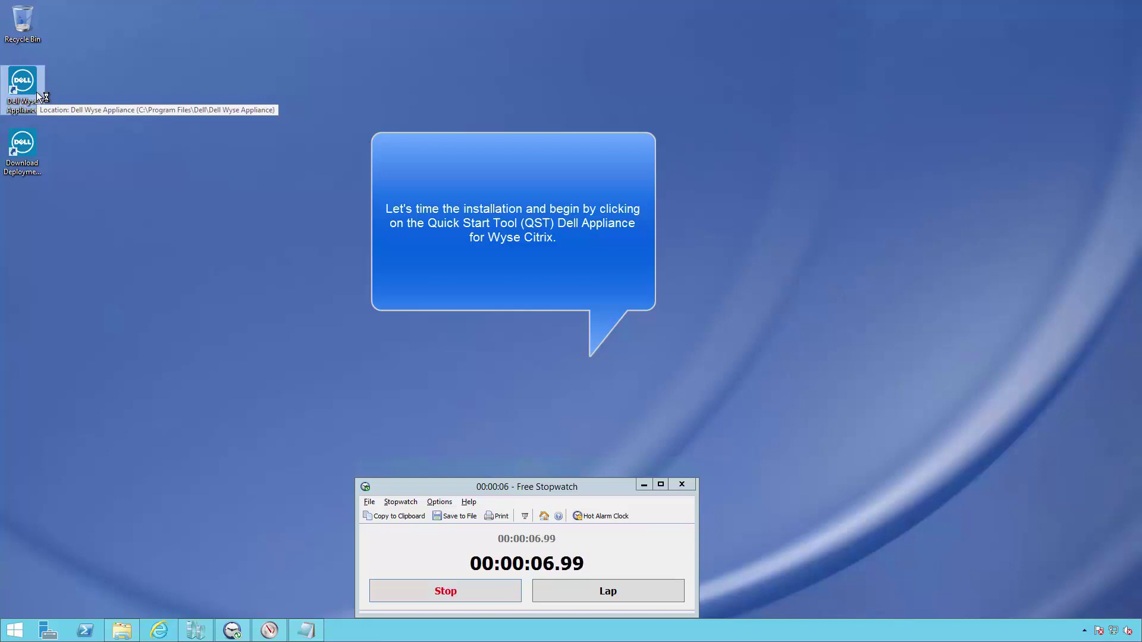
click(711, 366)
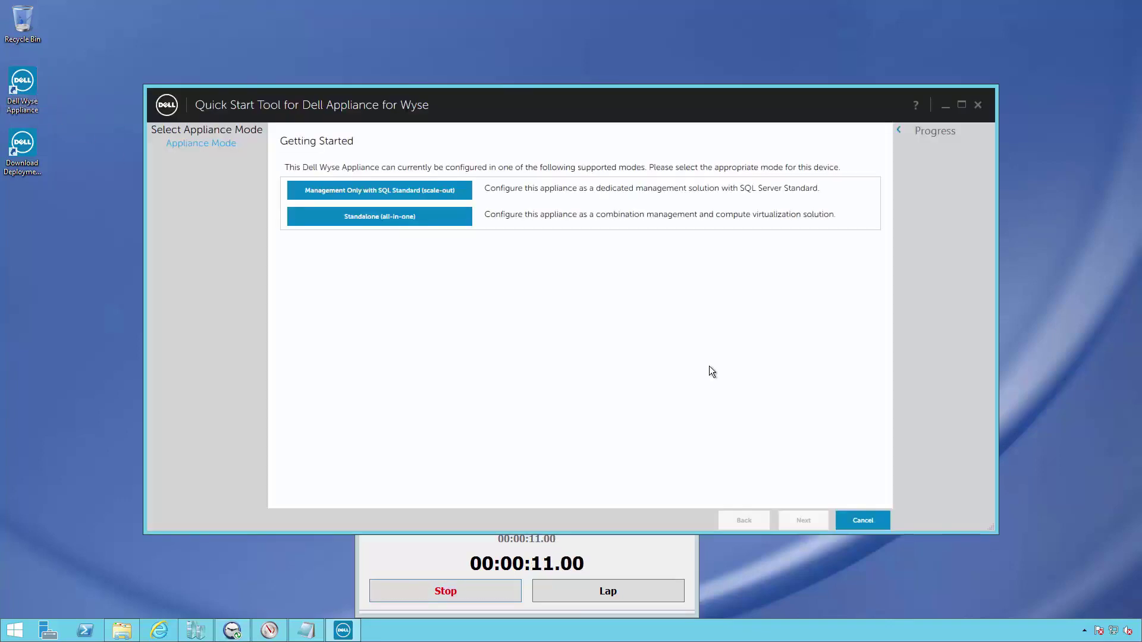
click(418, 191)
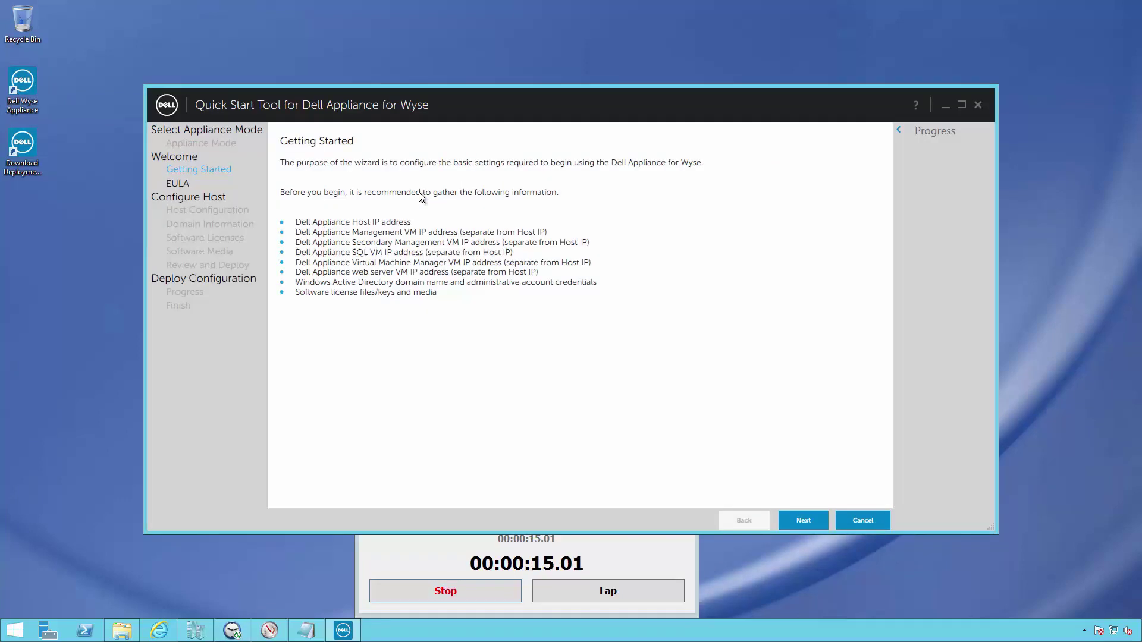
click(791, 520)
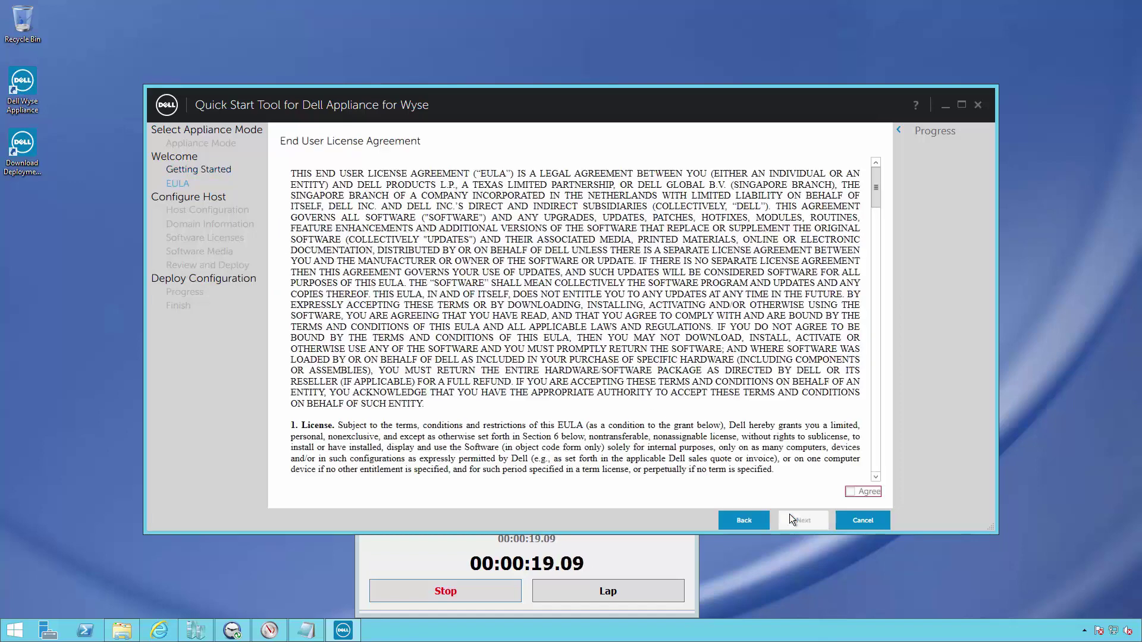
click(851, 491)
Enter host IP 10.10.10.103 and the primary and secondary management VM addresses
click(812, 519)
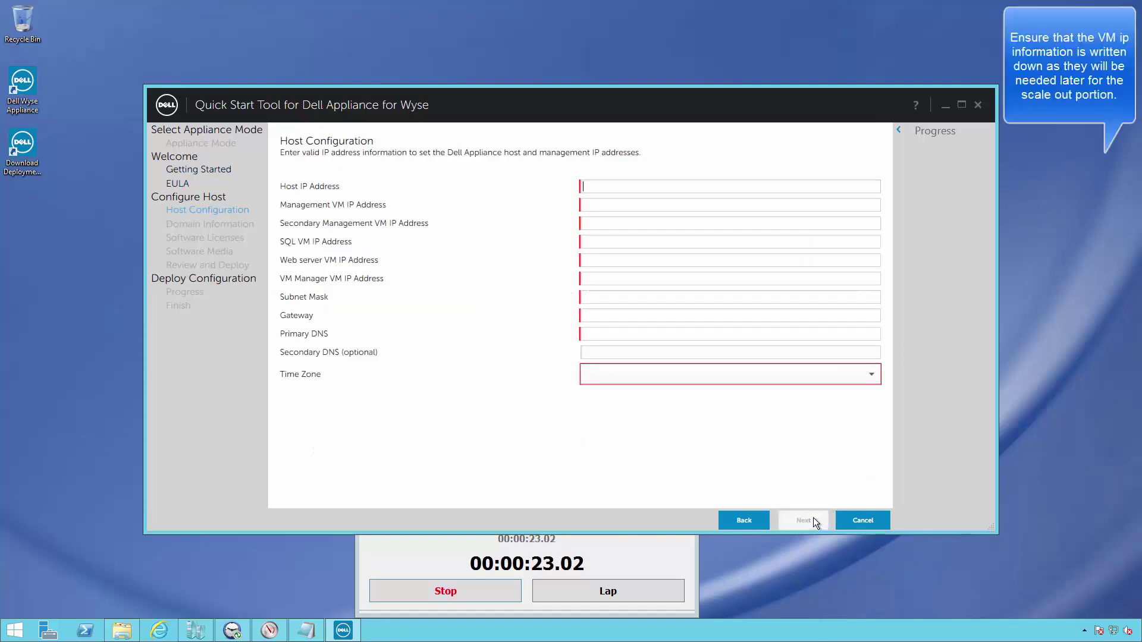
text(10.10)
text(.10.103)
key(Tab)
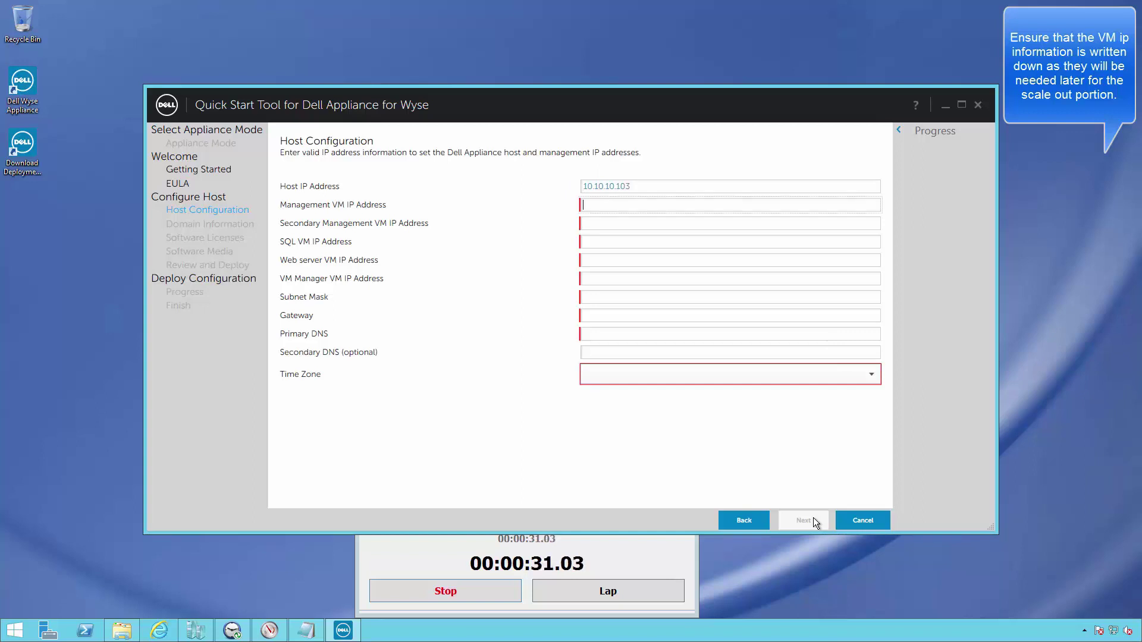
text(10.10.10)
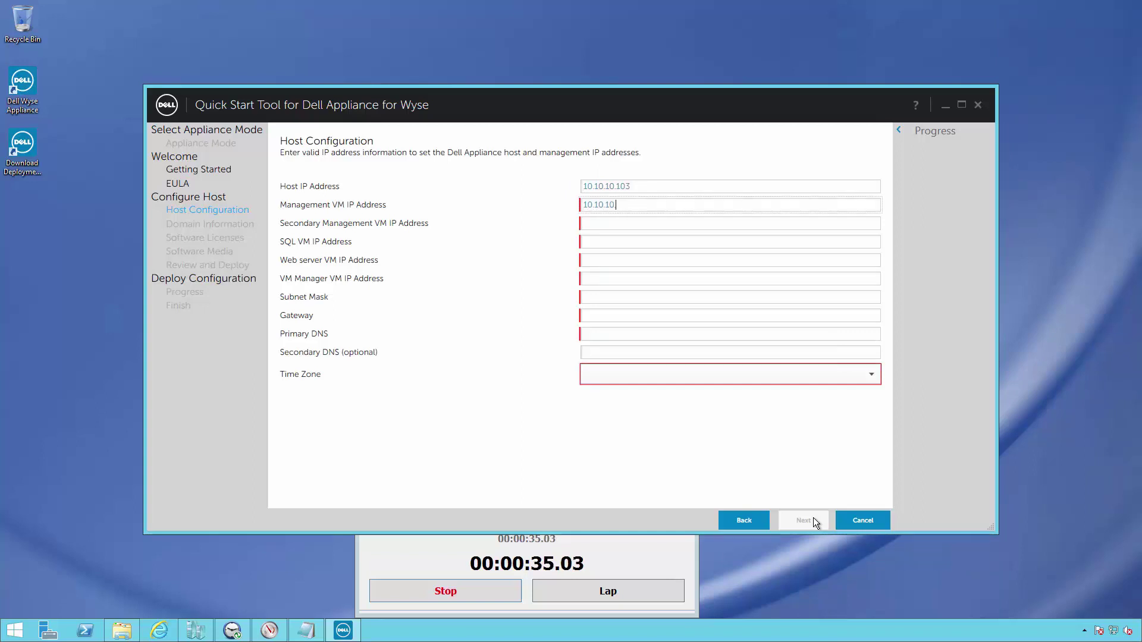
text(.10)
key(shift+Left)
key(shift+Left)
key(shift+Left)
key(shift+Left)
key(shift+Left)
key(shift+Left)
key(ctrl+c)
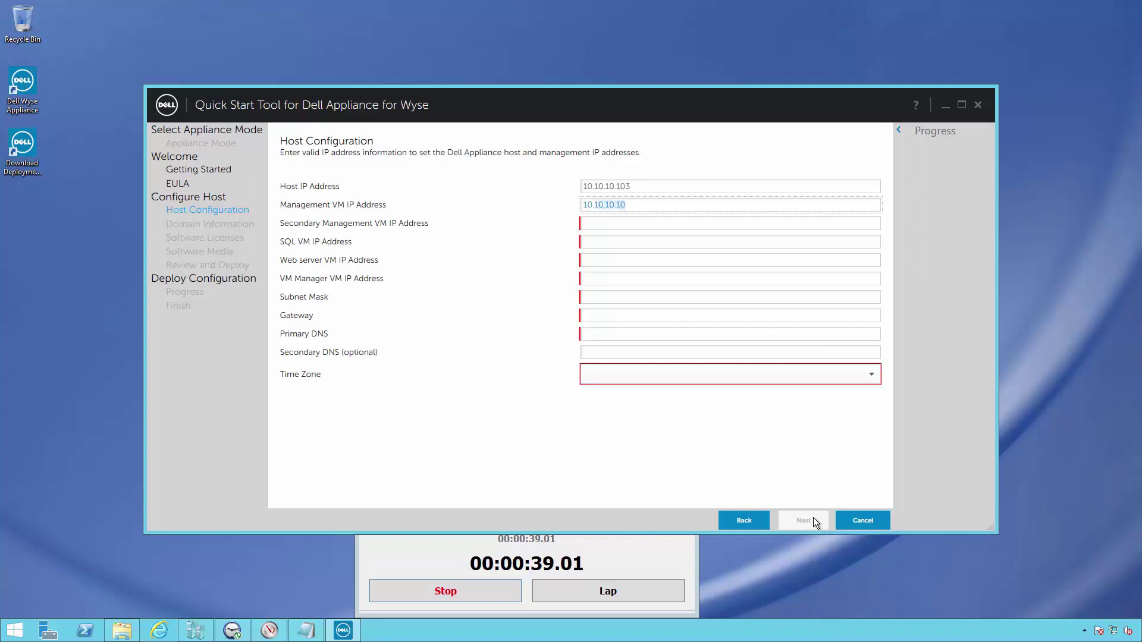
key(Tab)
key(ctrl+v)
key(BackSpace)
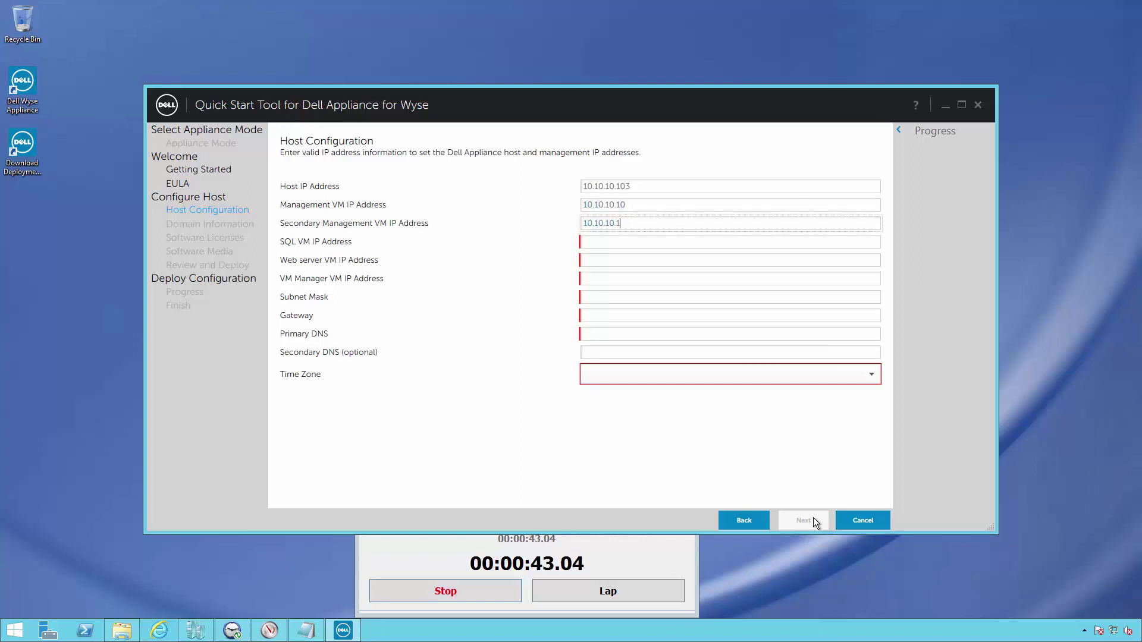
Fill the SQL, Web server and VM Manager VM IPs, ending in 2, 3 and 4
key(Tab)
key(ctrl+v)
key(BackSpace)
text(2)
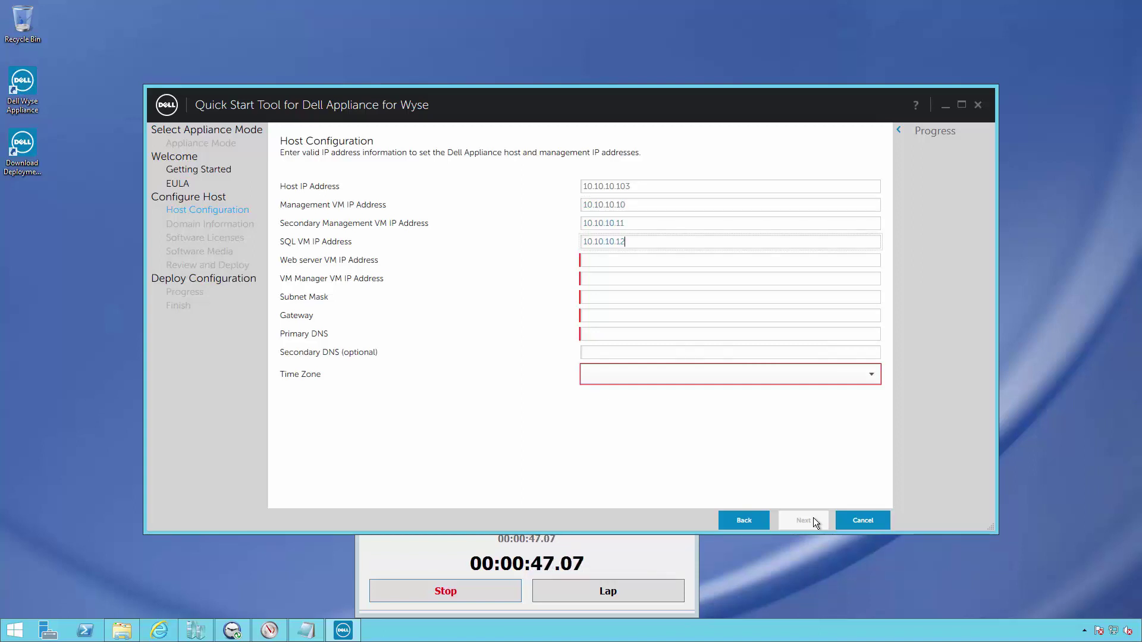
key(Tab)
text(10.10.10.10)
key(BackSpace)
text(3)
key(Tab)
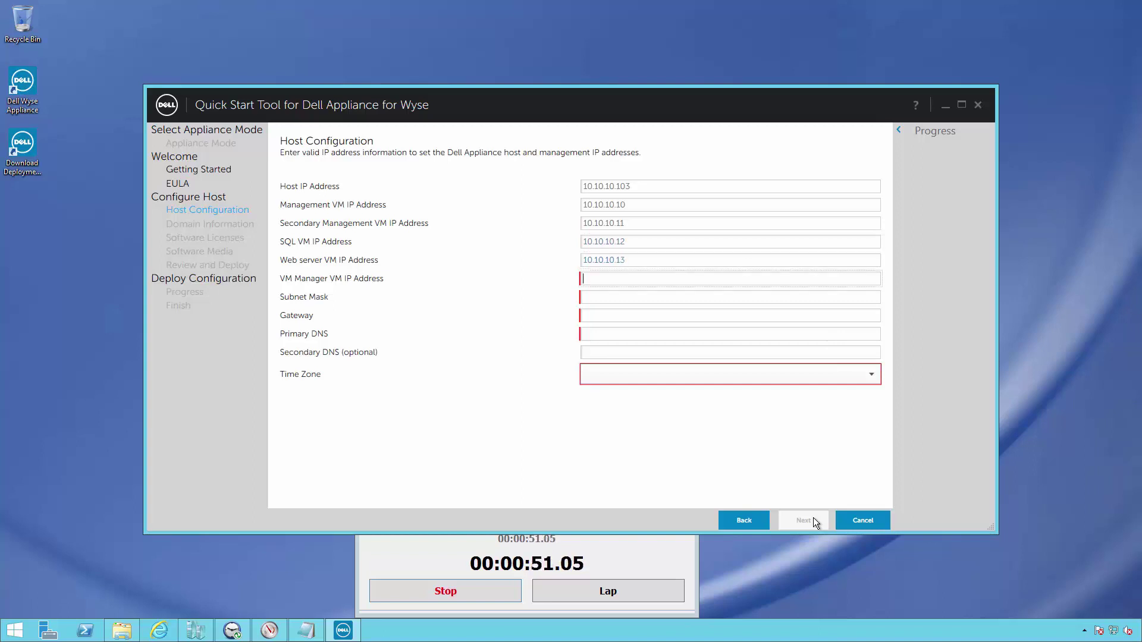
text(V10.10.10.10)
key(BackSpace)
text(4)
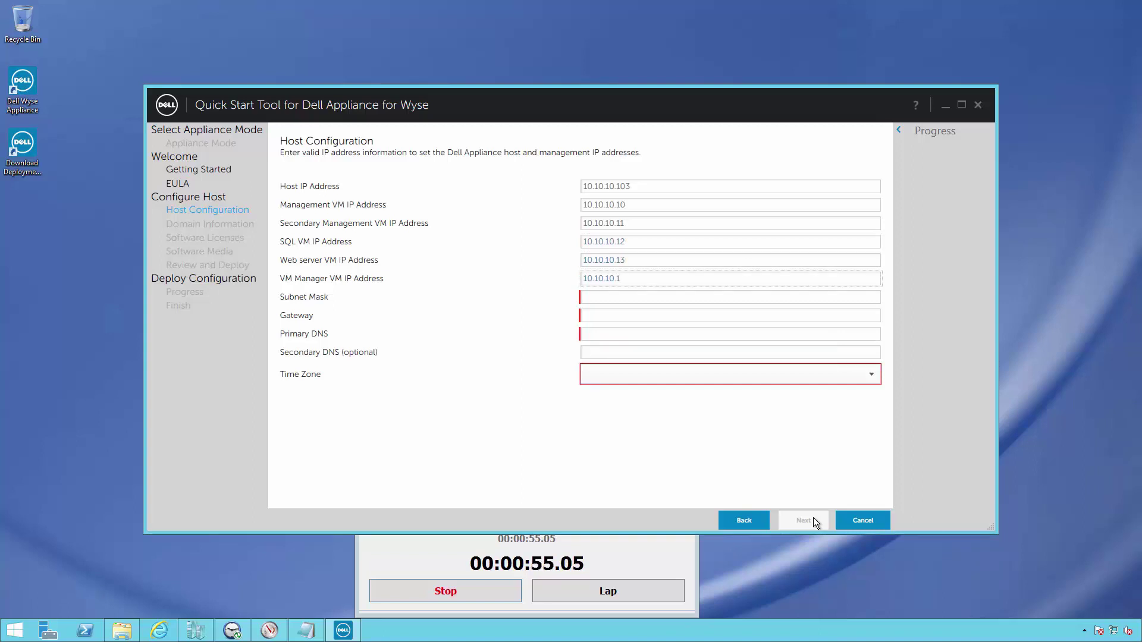
Set subnet 255.255.0.0, gateway 10.10.10.1, primary DNS 10.10.10.2 and Mountain Time zone
key(Tab)
text(255.255)
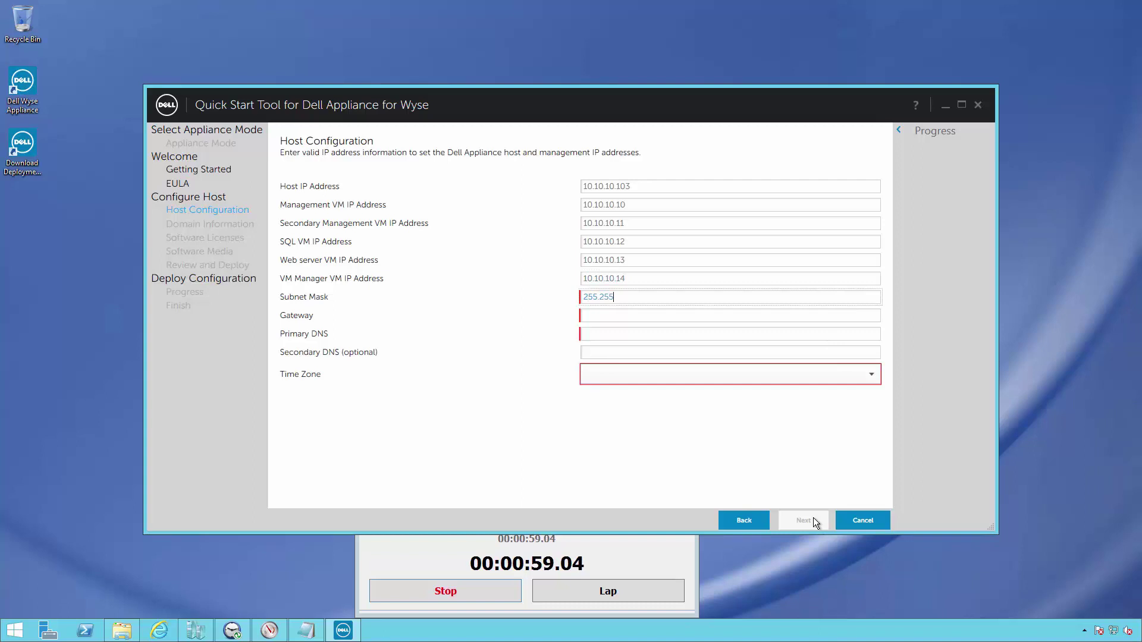
text(.0.0)
key(Tab)
text(10)
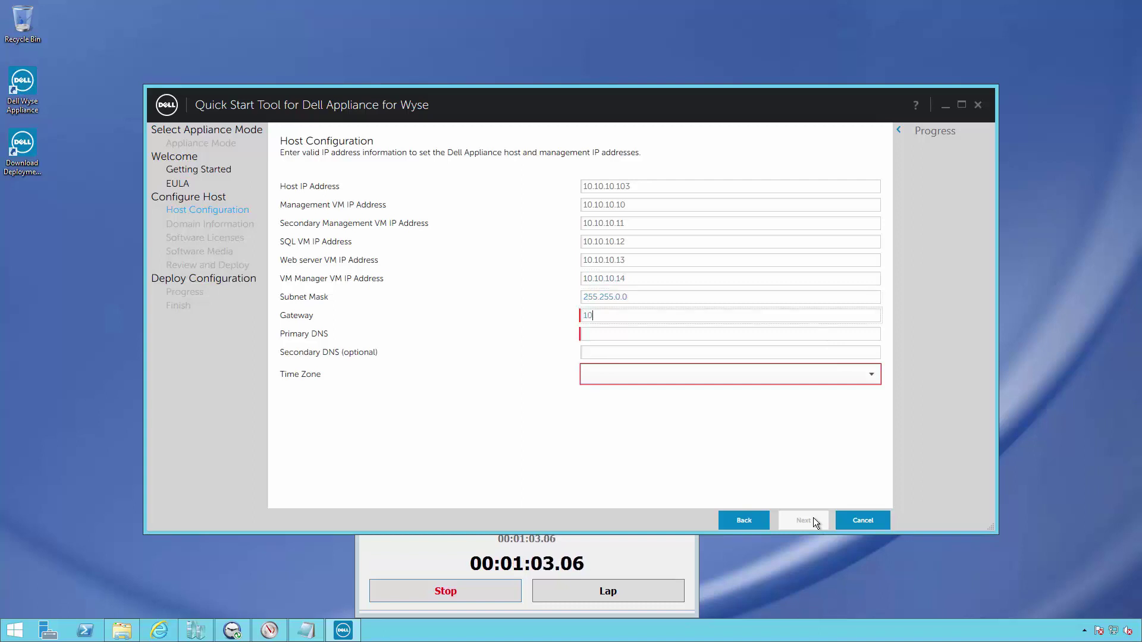
text(.10.10.1)
key(Tab)
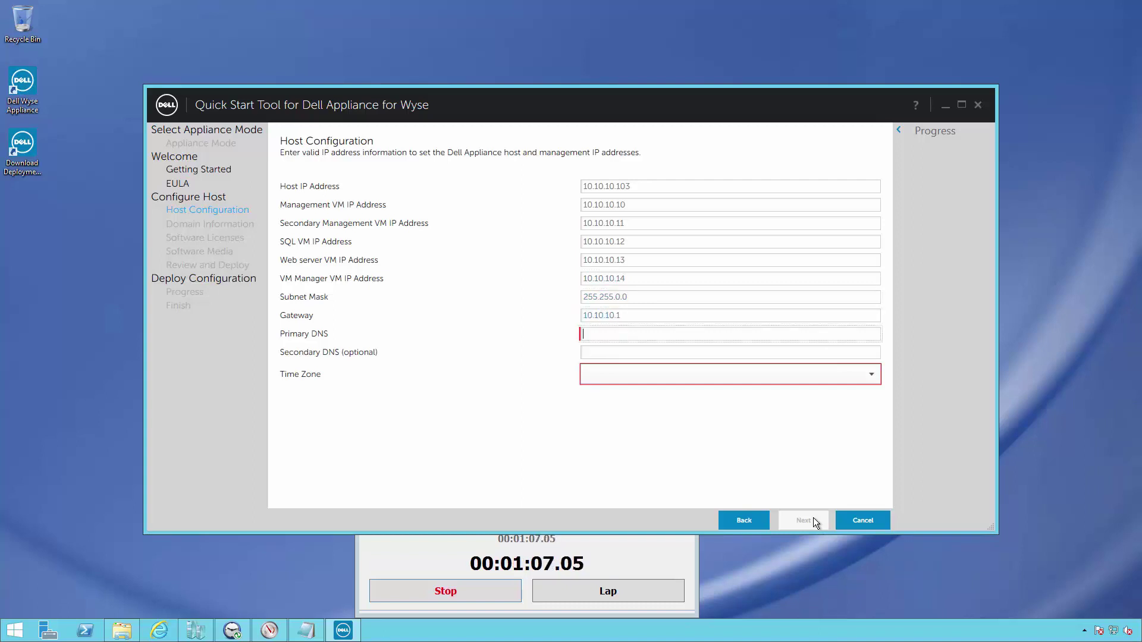
text(10.10.10.2)
key(Tab)
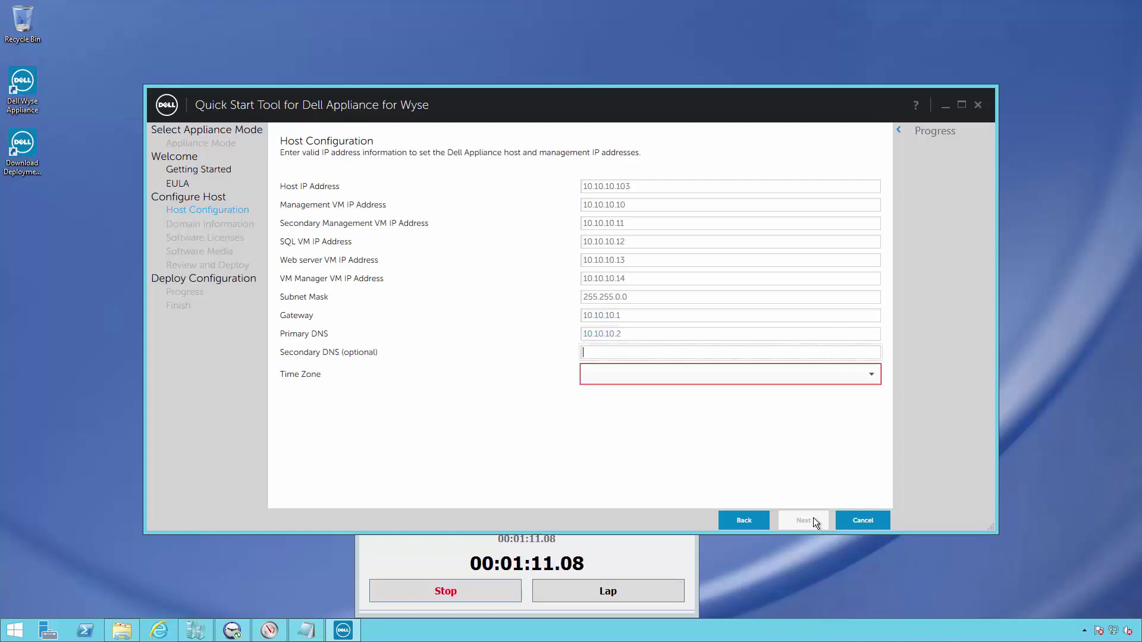
key(Tab)
key(Down)
key(Down)
key(Down)
key(Down)
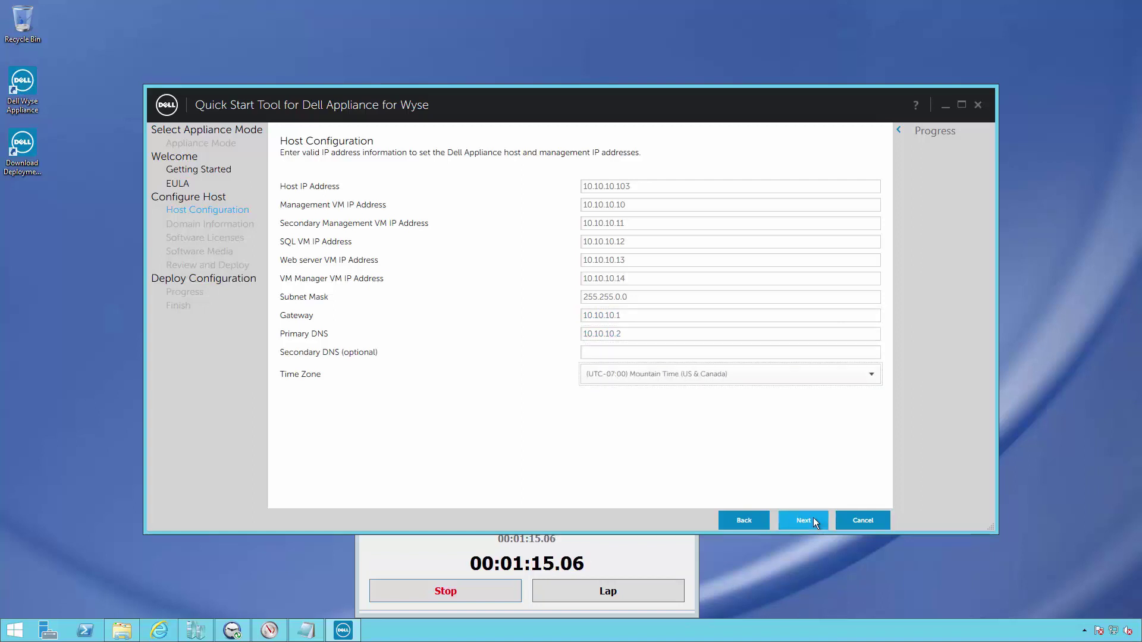
Enter ADMINISTRATOR and its password as domain credentials and verify the password
click(813, 518)
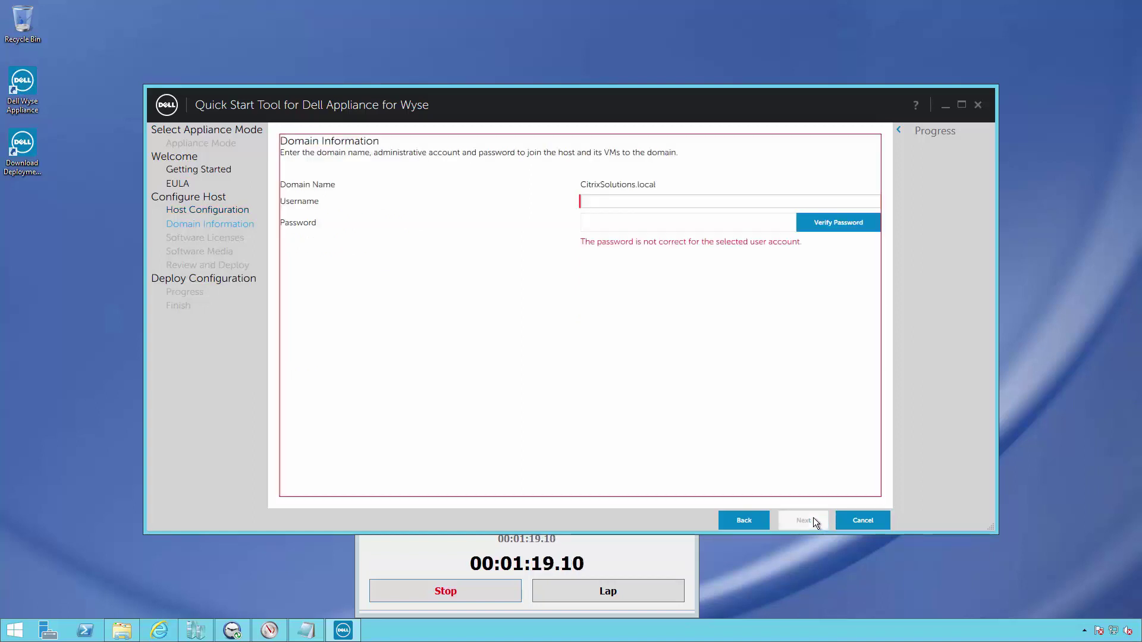
text(ADMINISTRA)
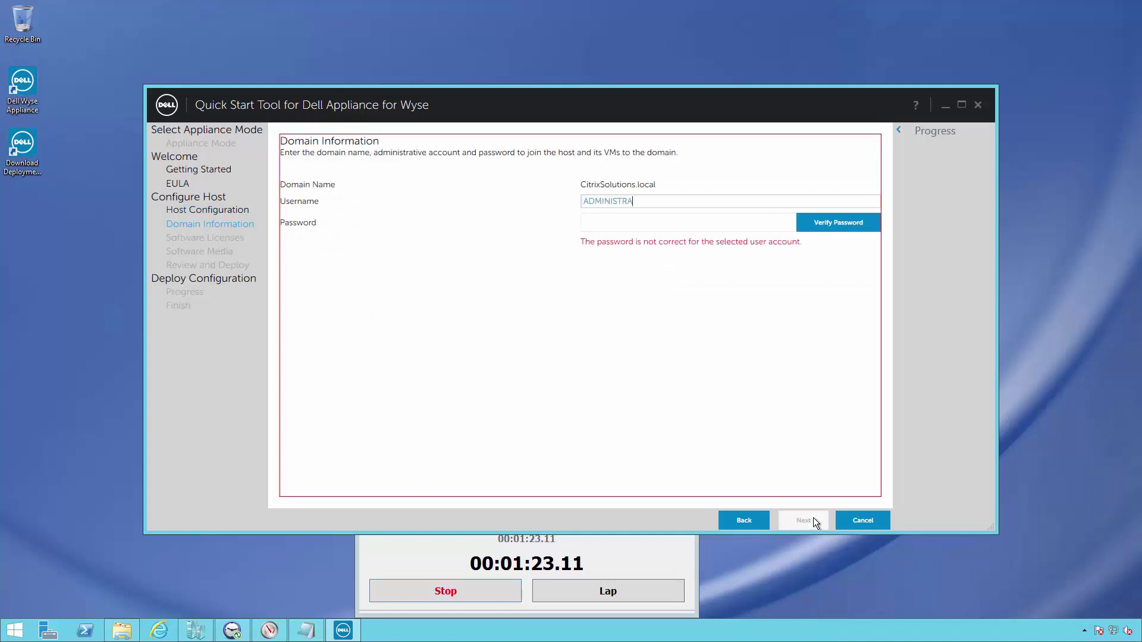
text(TOR)
key(Tab)
text(*)
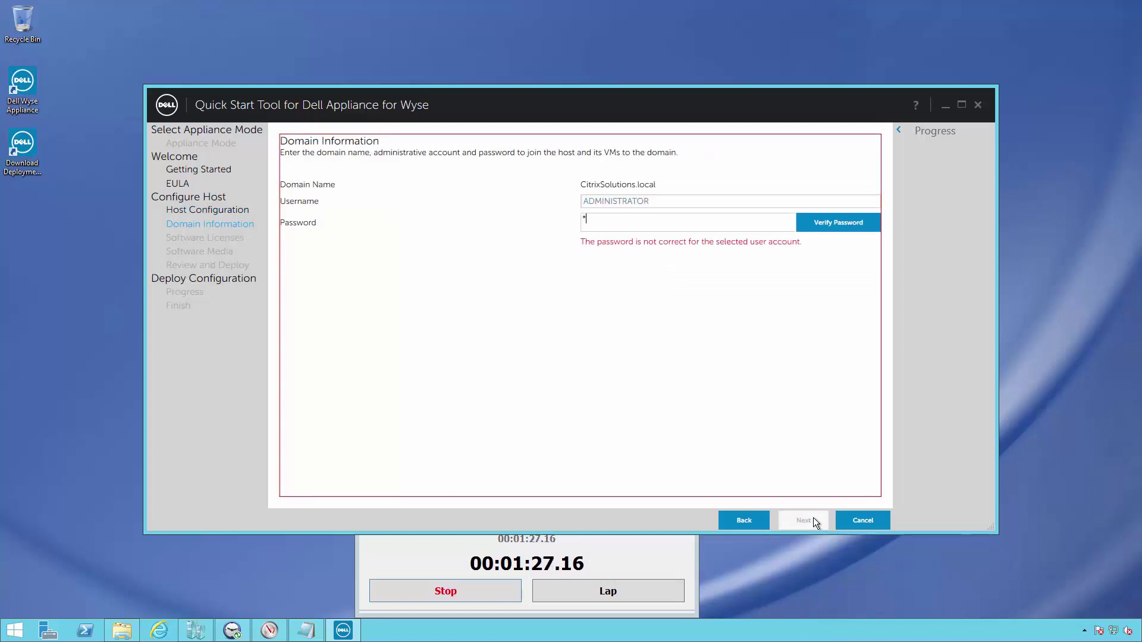
text(*******)
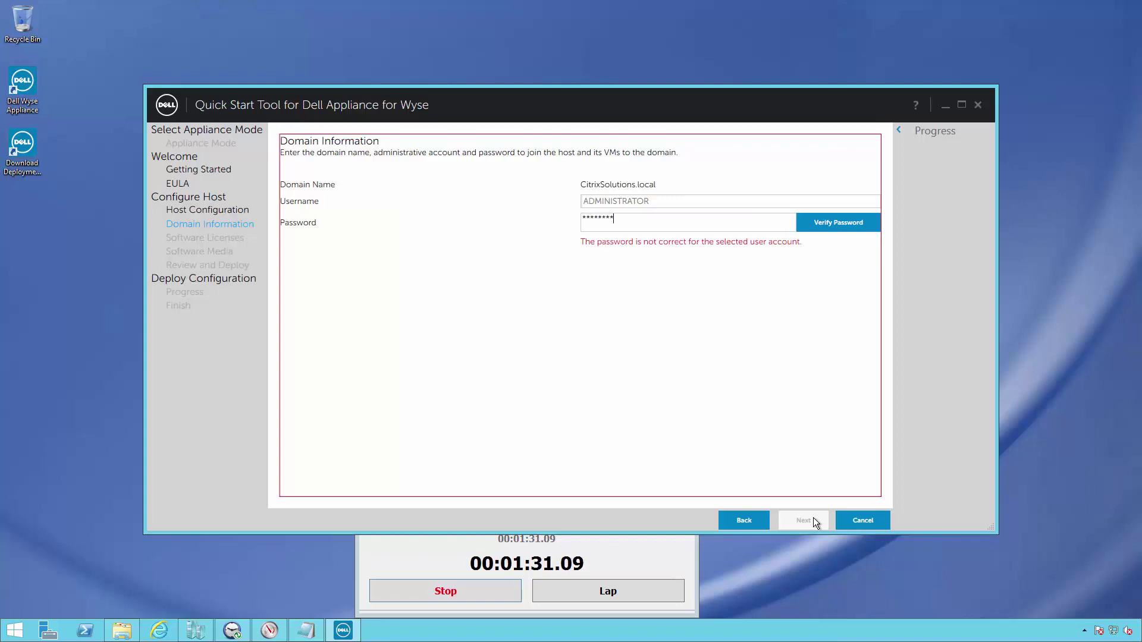
click(860, 226)
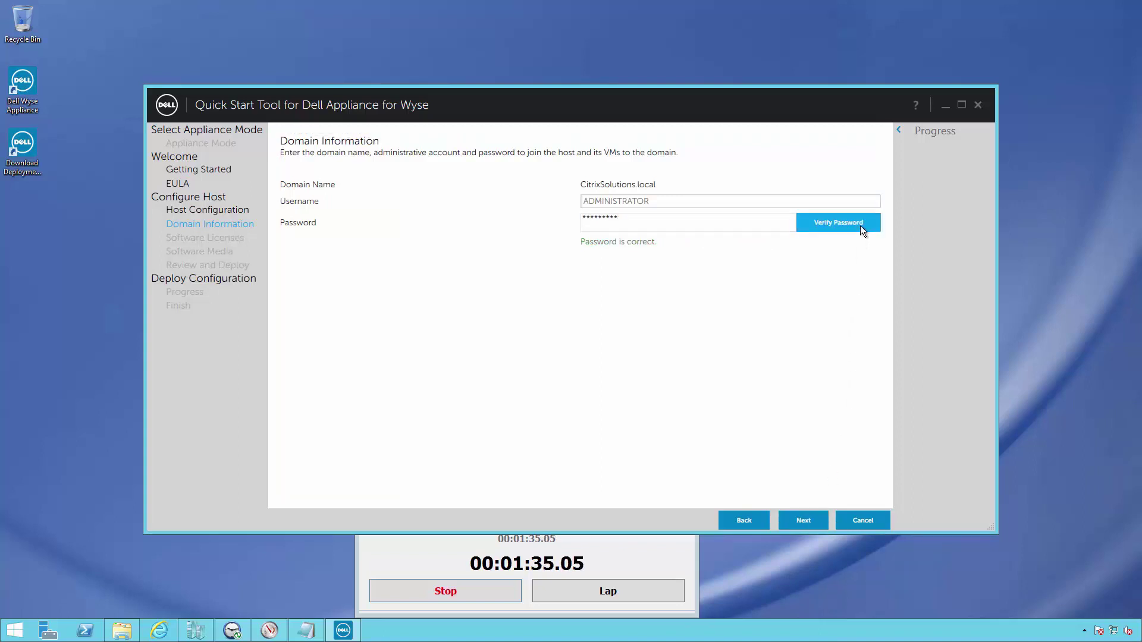
Paste the Microsoft SQL Server licence key from the ServerKeys notes
click(817, 523)
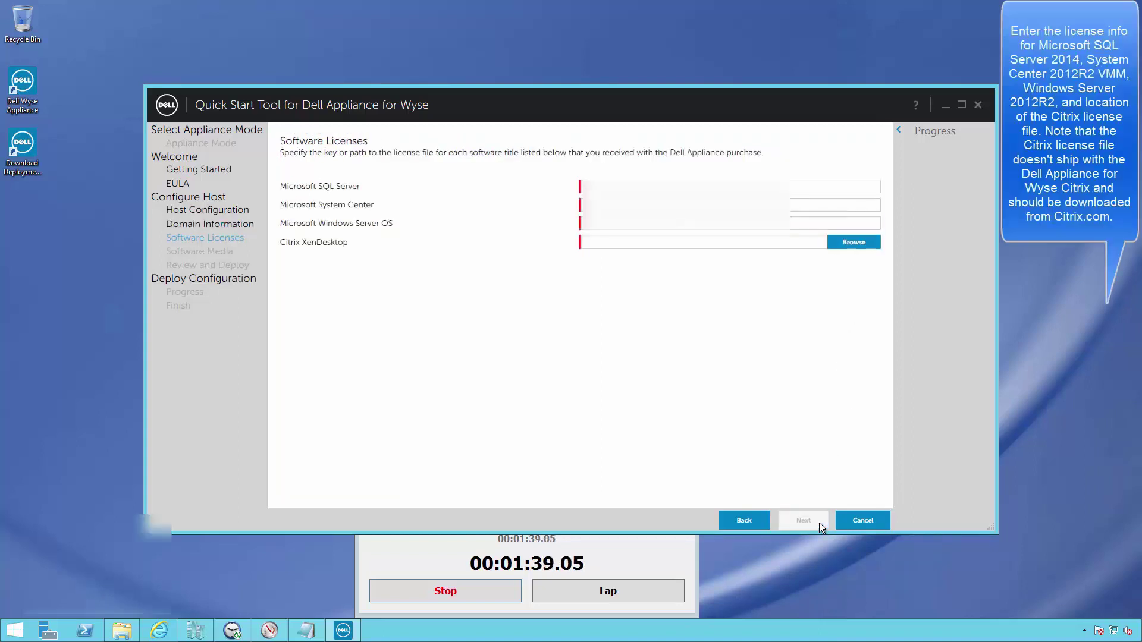
click(306, 630)
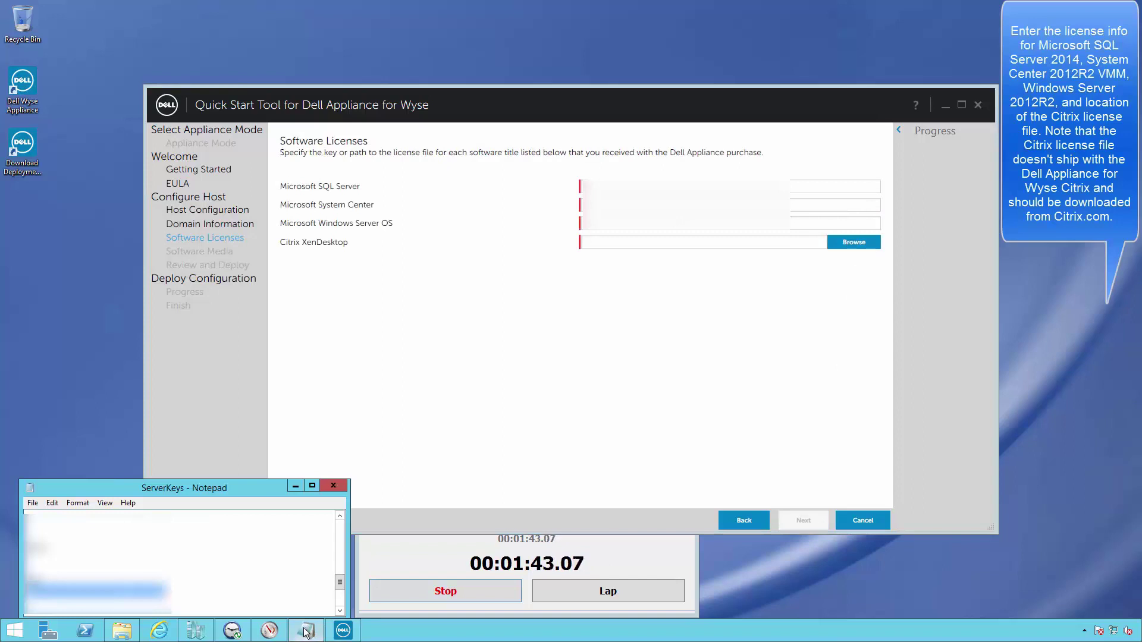
click(612, 189)
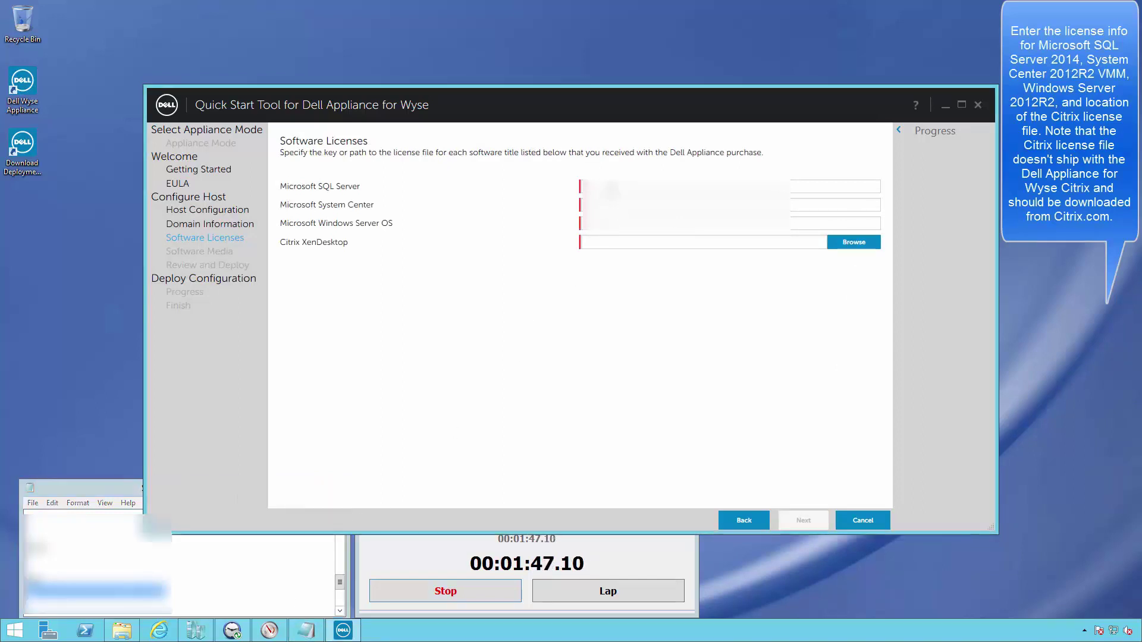
key(ctrl+v)
Copy the System Center and Windows Server keys from the notes into their fields
click(267, 554)
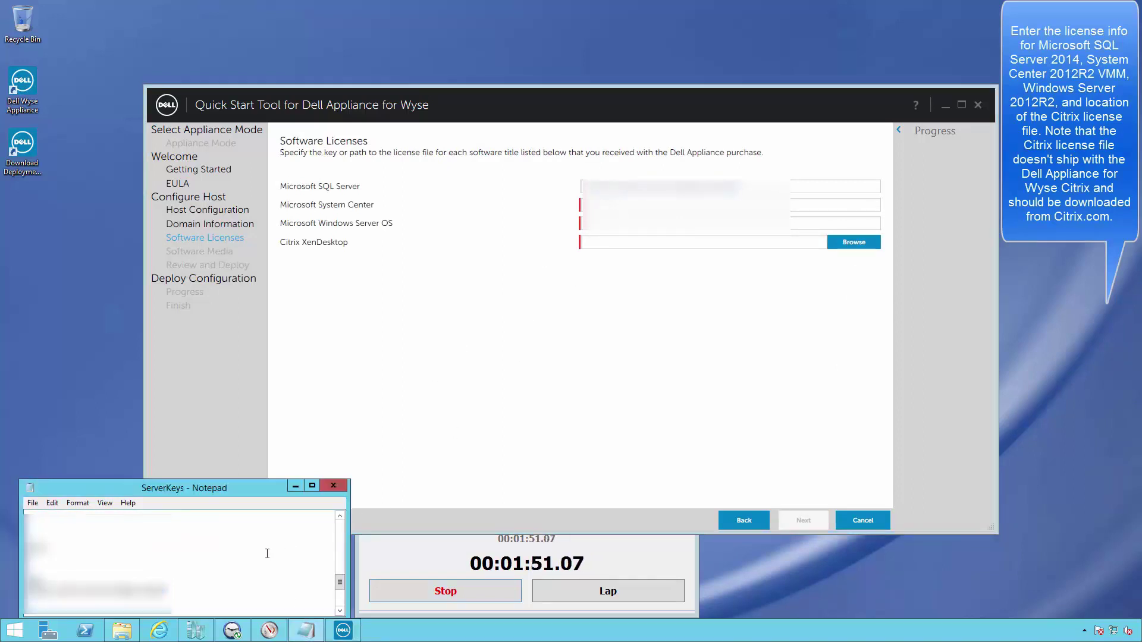
scroll(267, 554, down, 1)
drag(171, 602, 27, 602)
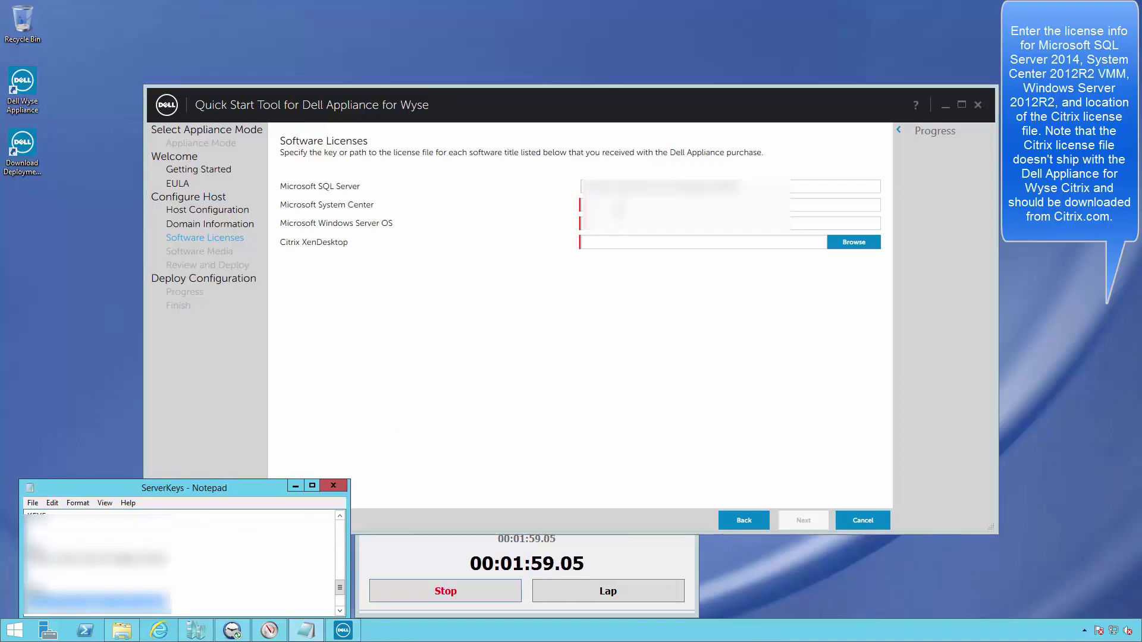
click(618, 205)
key(ctrl+v)
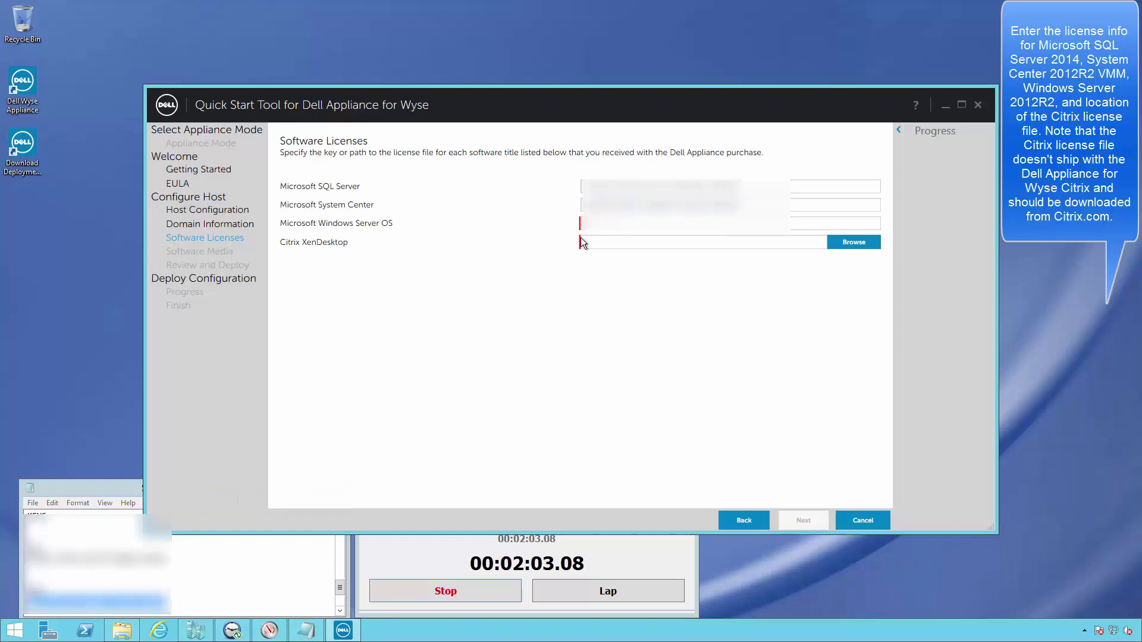
click(230, 488)
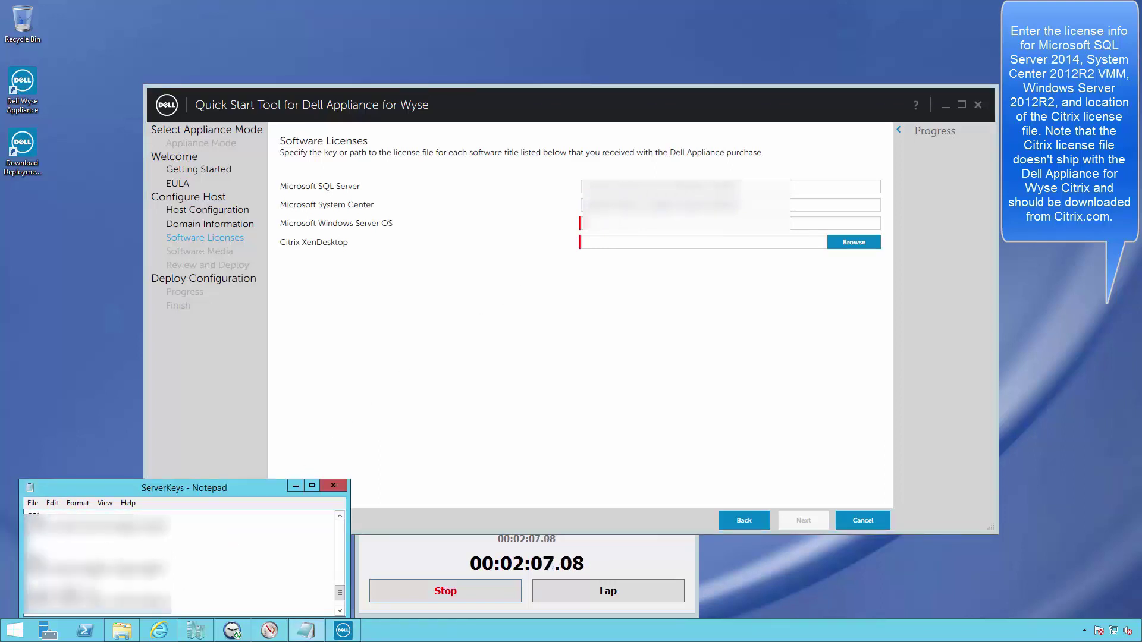
drag(169, 601, 27, 602)
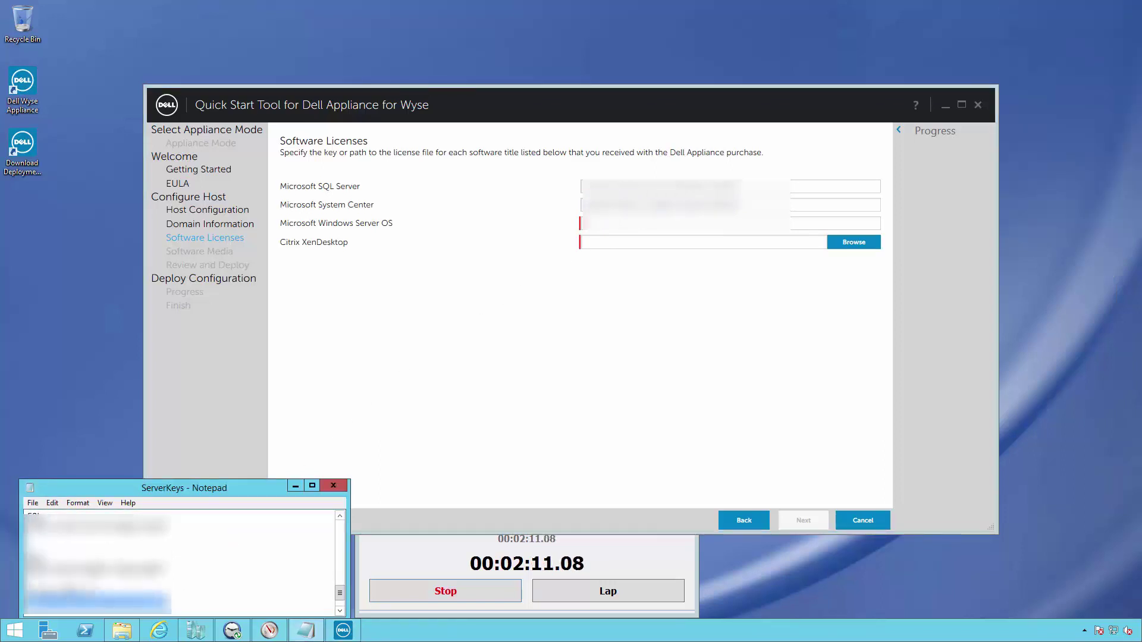
click(652, 230)
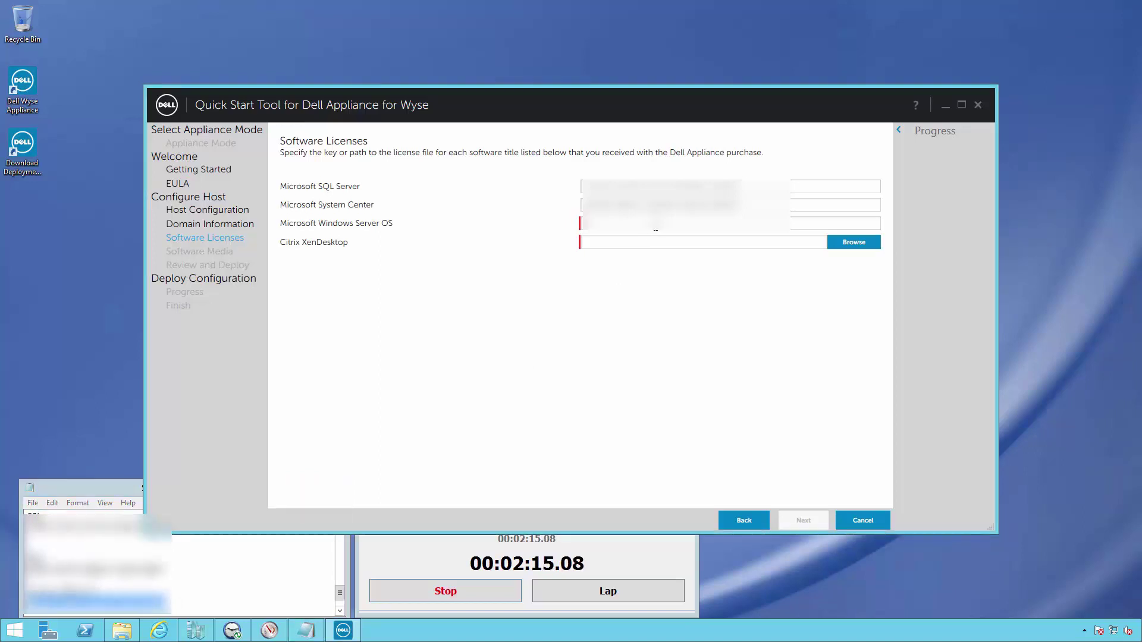
key(ctrl+v)
Select C:\Dell_OEM\XD_Platinum.lic as the XenDesktop licence and minimize the ServerKeys notes
click(842, 247)
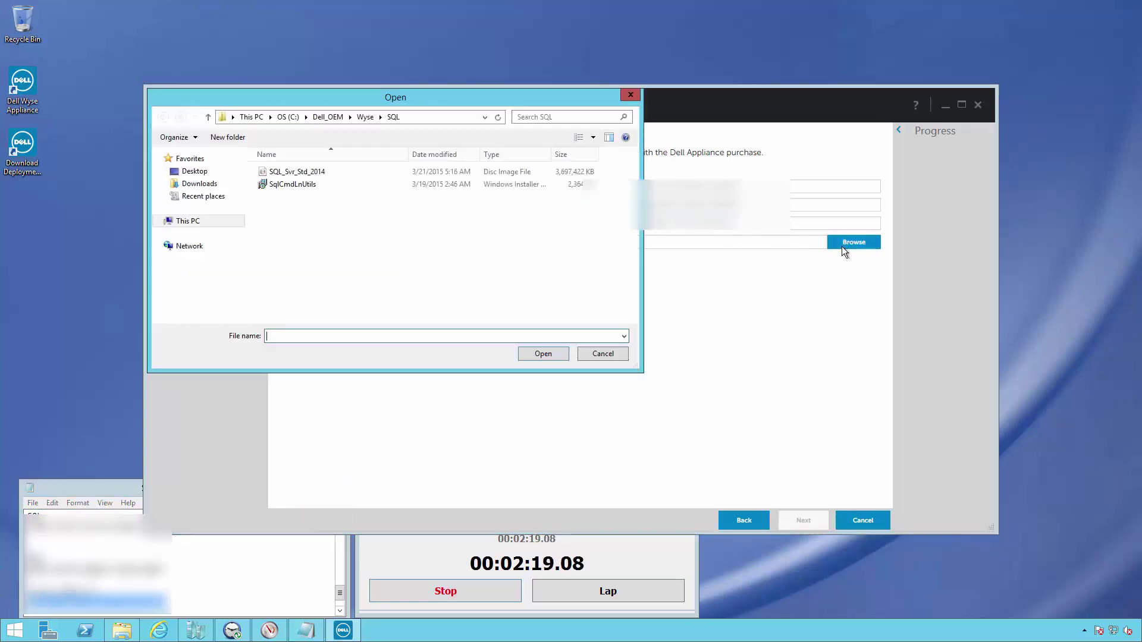
click(327, 116)
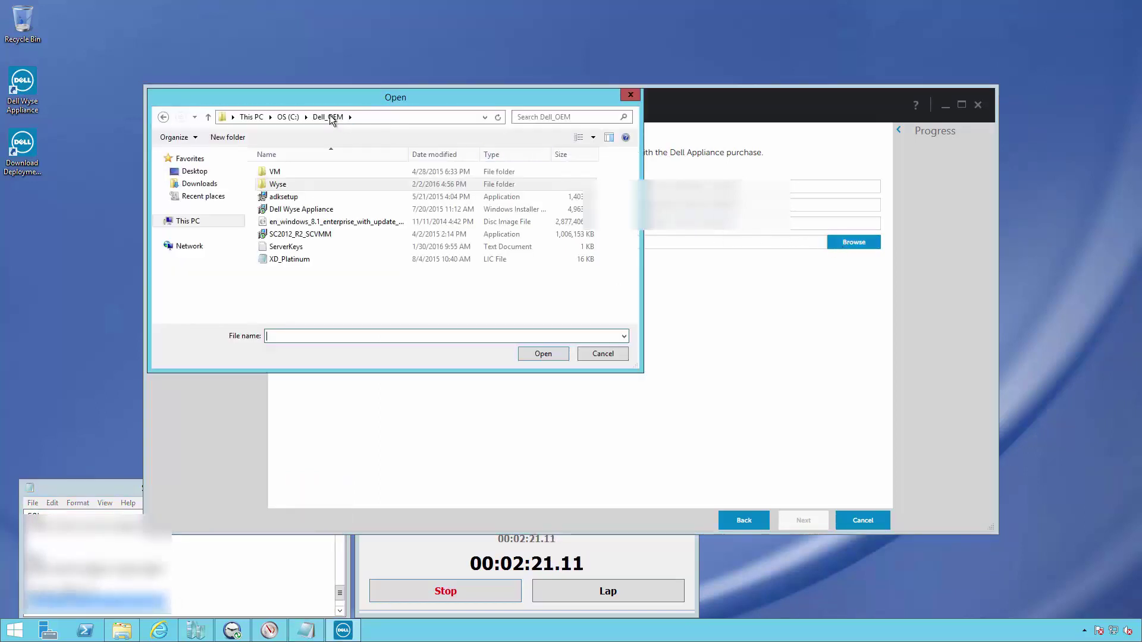
double_click(277, 256)
click(132, 489)
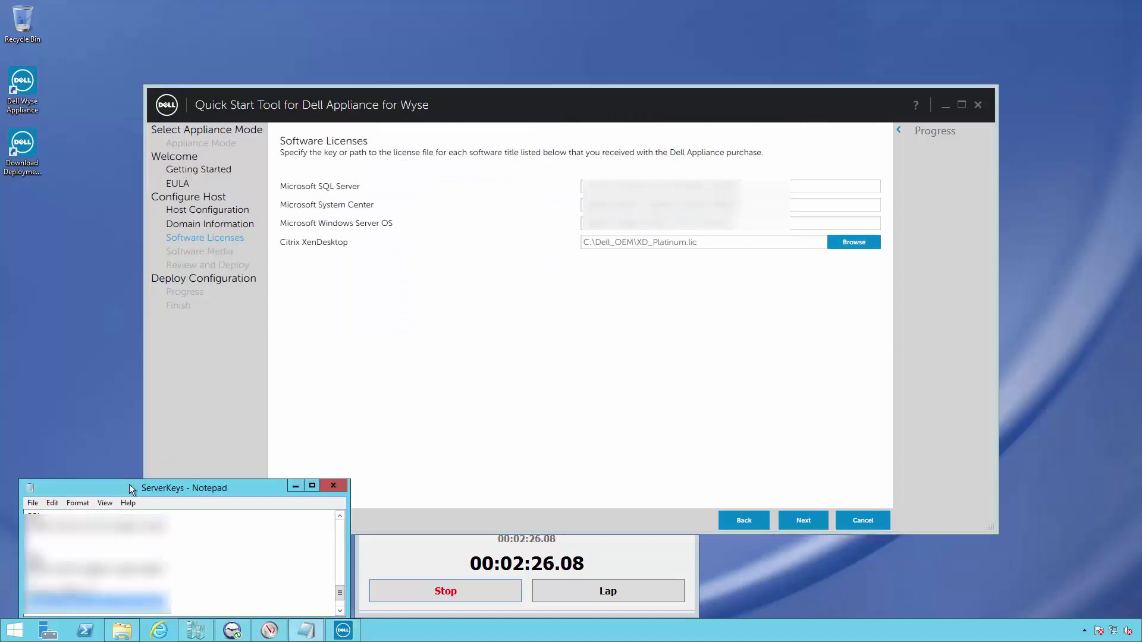
click(296, 487)
Set System Center media to SC2012_R2_SCVMM.exe and ADK setup to adksetup.exe
click(804, 521)
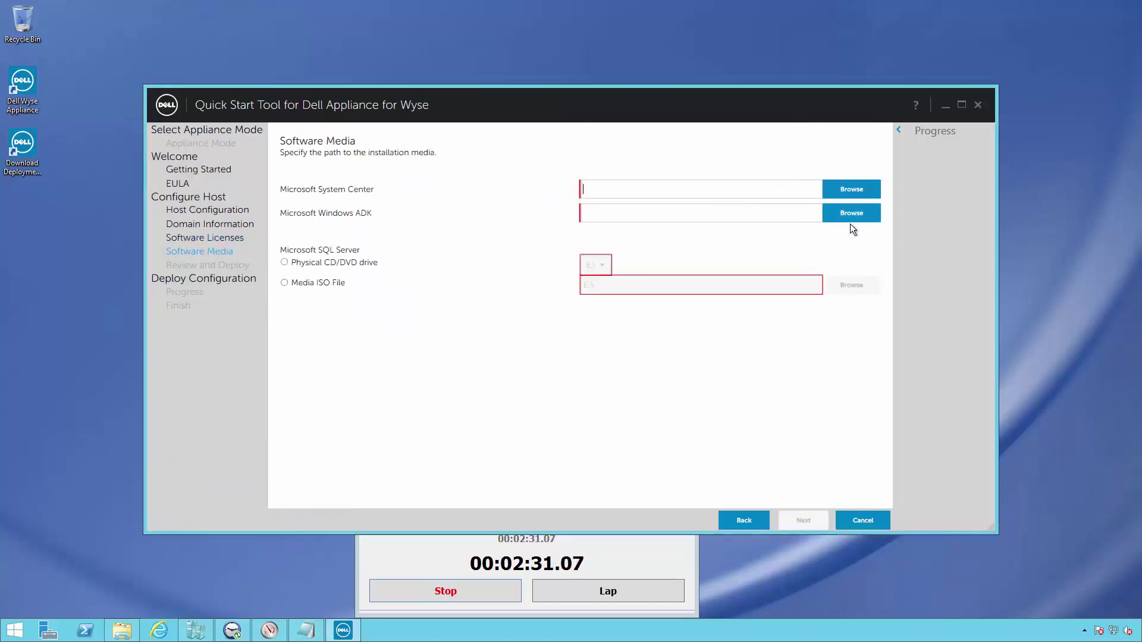
click(851, 190)
double_click(312, 233)
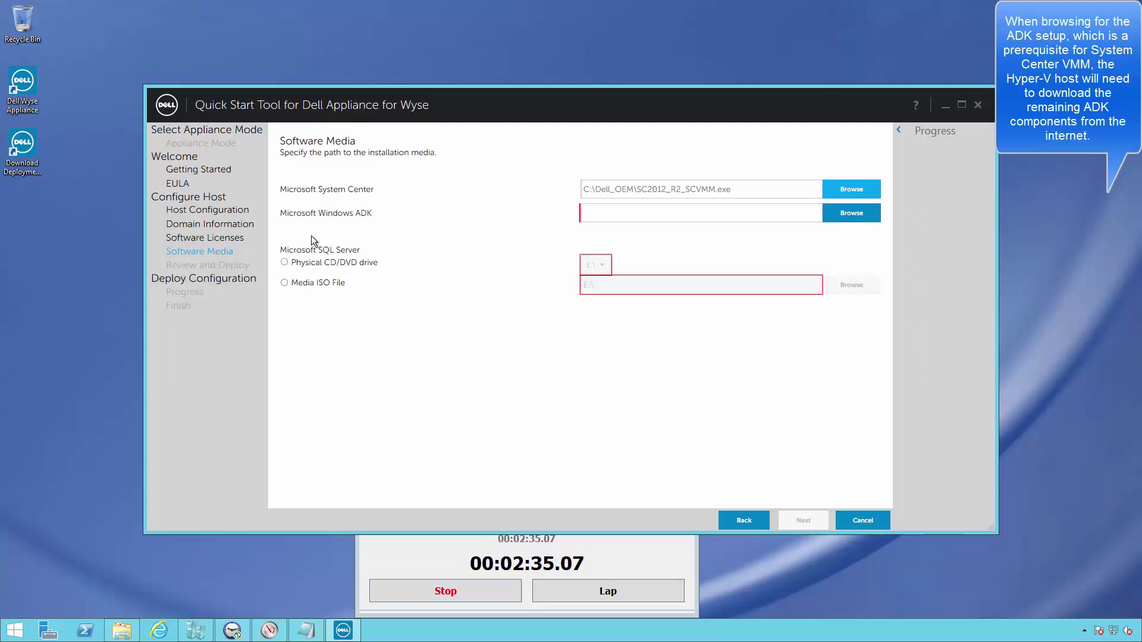
click(835, 214)
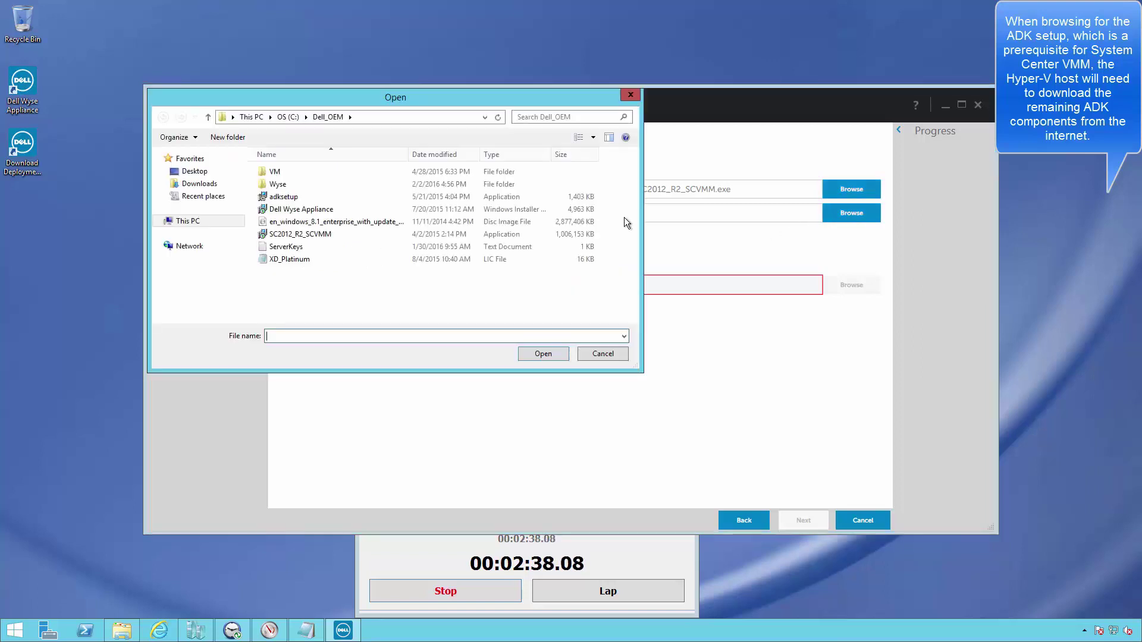
double_click(305, 198)
Switch SQL Server media to an ISO file and browse into the Wyse\SQL folder
click(284, 283)
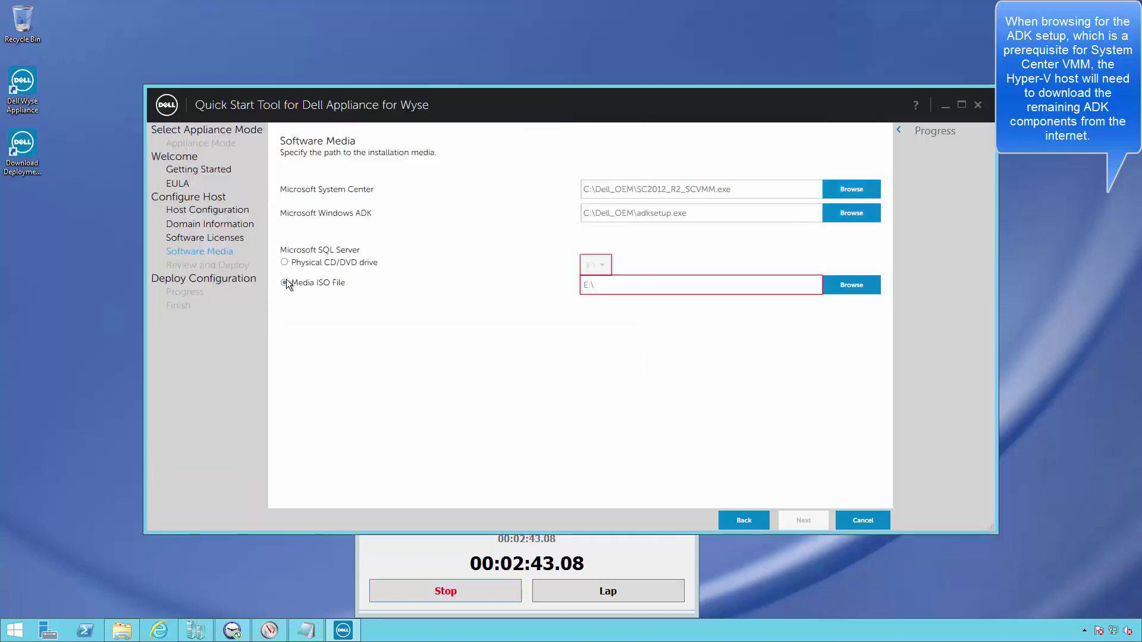
click(845, 287)
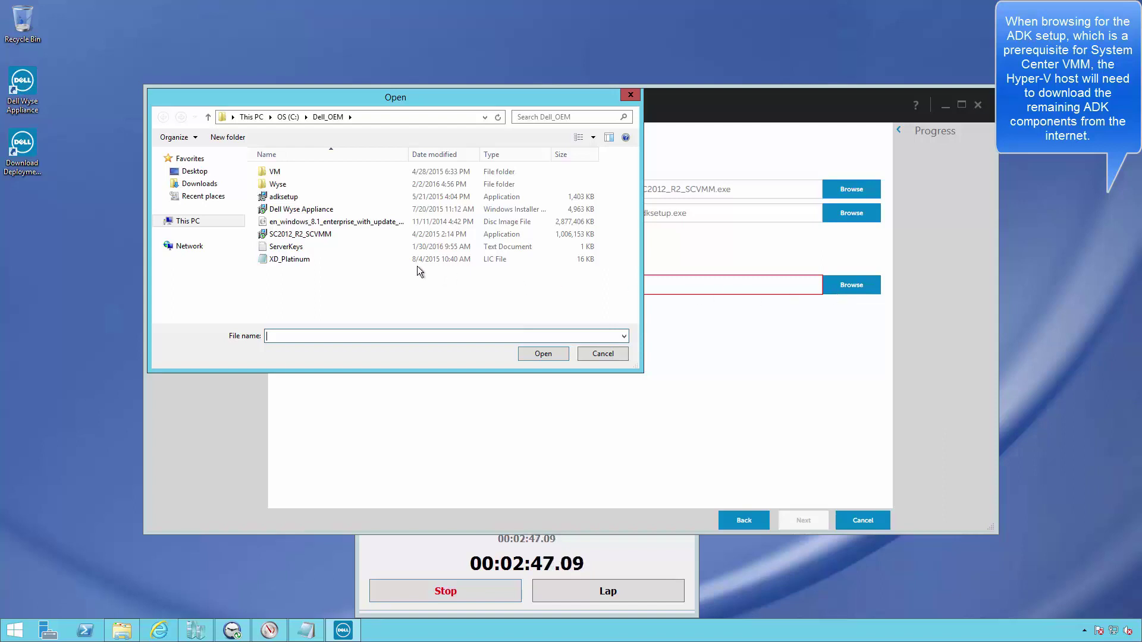
double_click(290, 185)
double_click(278, 196)
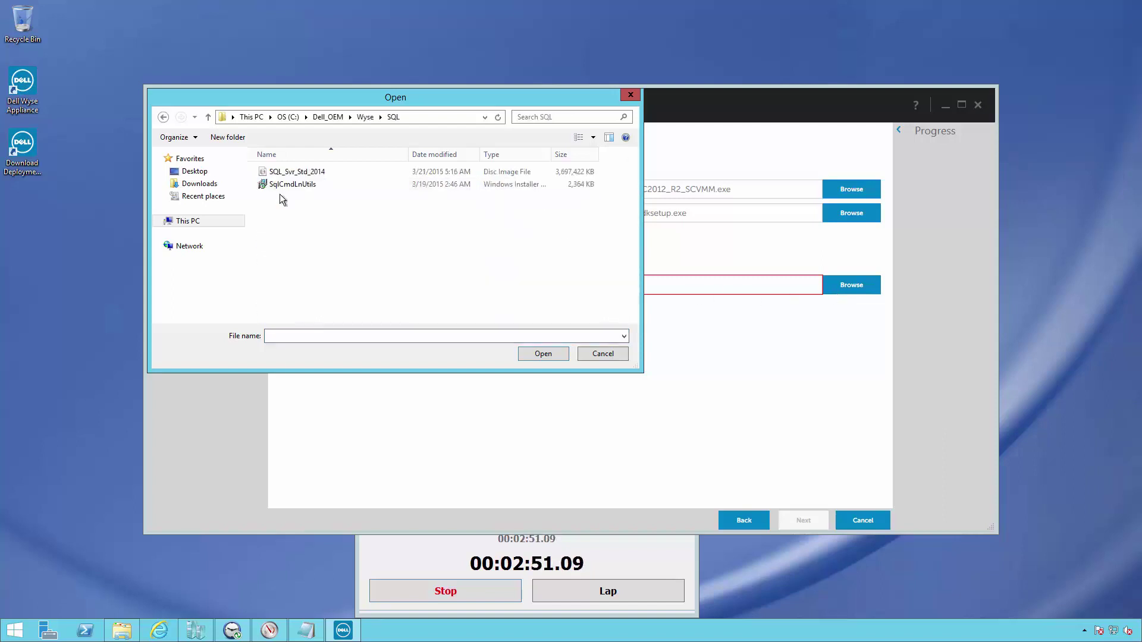
Pick the SQL_Svr_Std_2014 ISO and launch the deployment from Review and Deploy
double_click(291, 172)
click(790, 515)
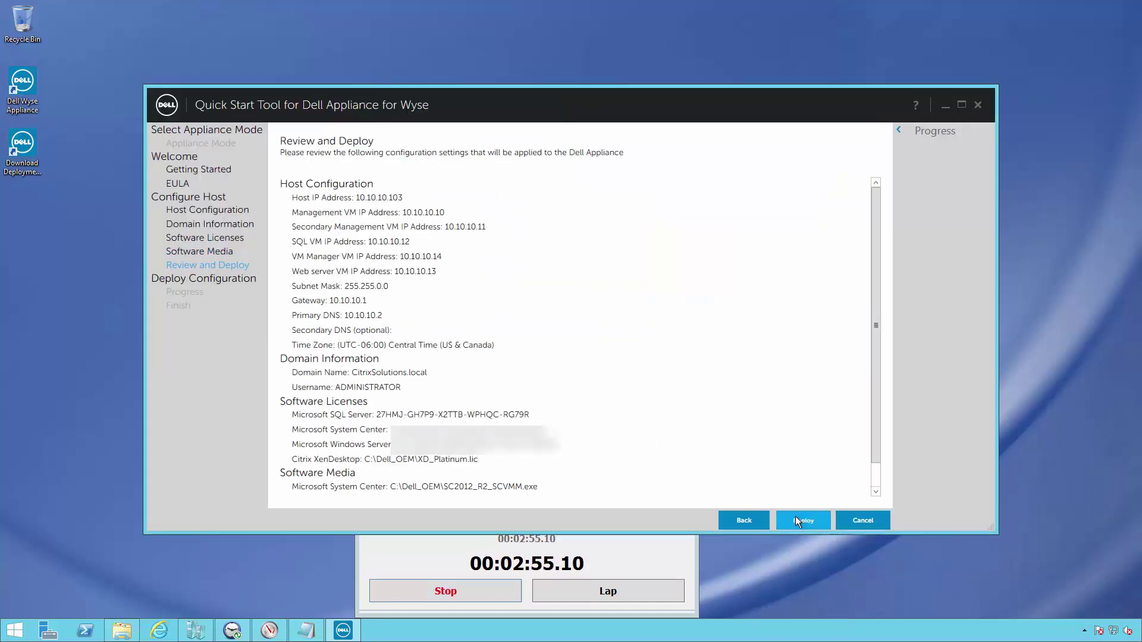
click(797, 519)
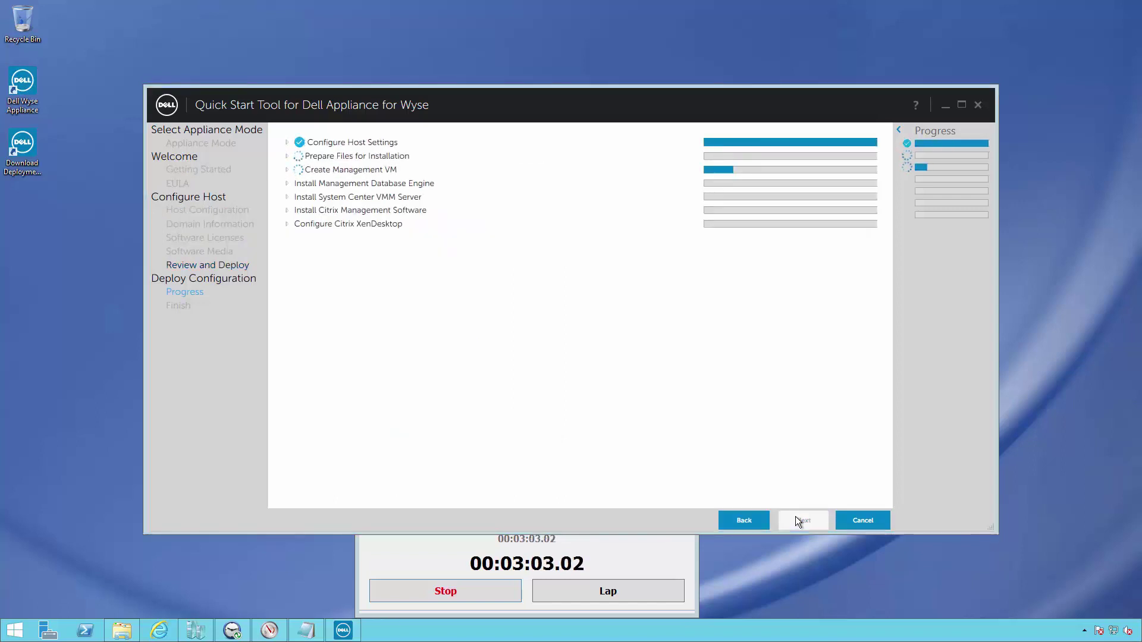
Check Hyper-V Manager and watch the XenDesktop configuration progress until deployment finishes
click(200, 628)
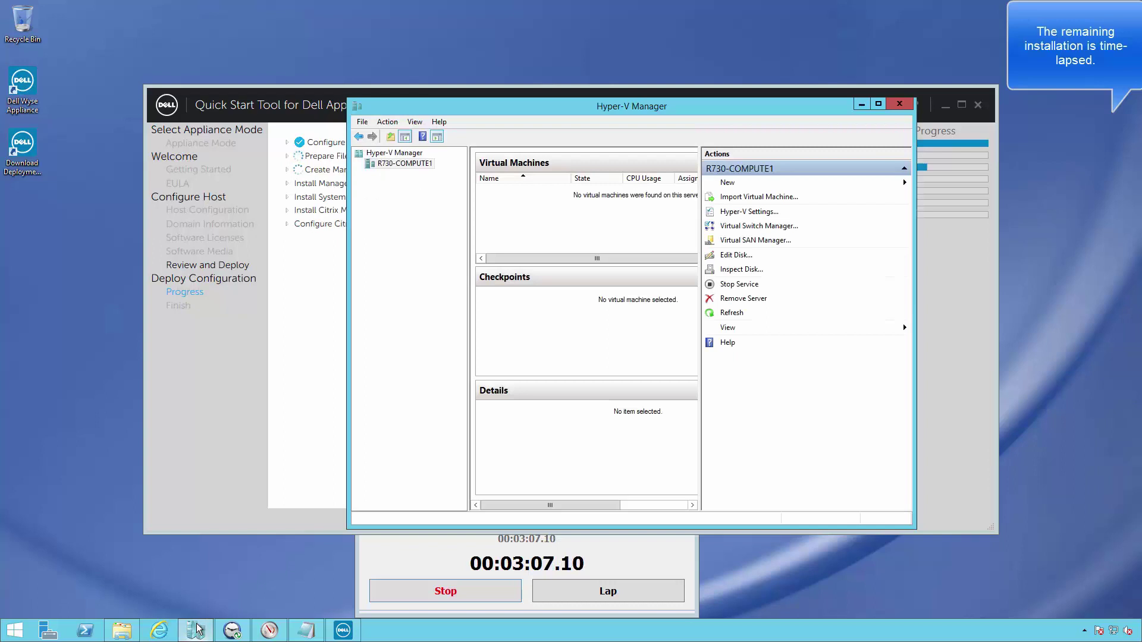
click(199, 629)
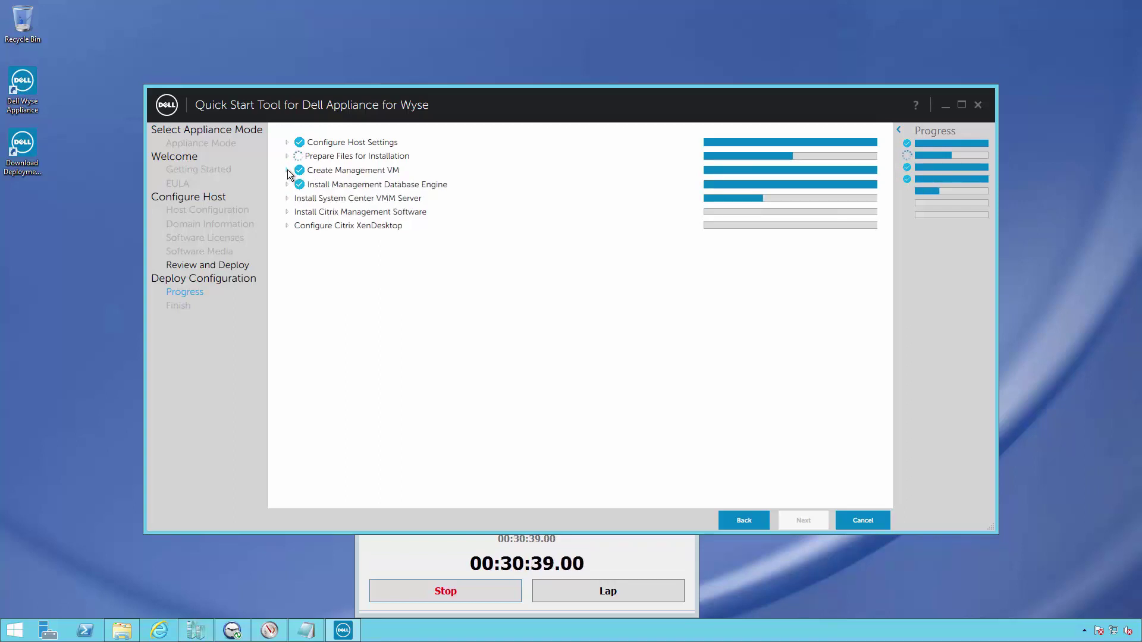
click(287, 227)
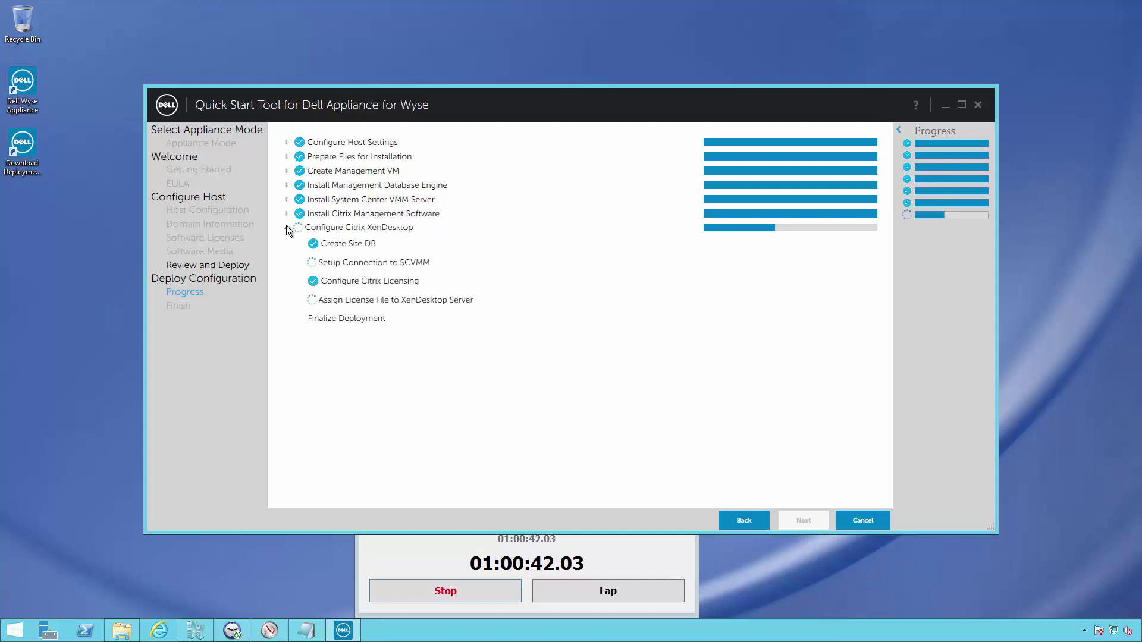
Stop the timer, review each Progress task's sub-steps, and show the management VMs in Hyper-V Manager
click(398, 591)
click(286, 142)
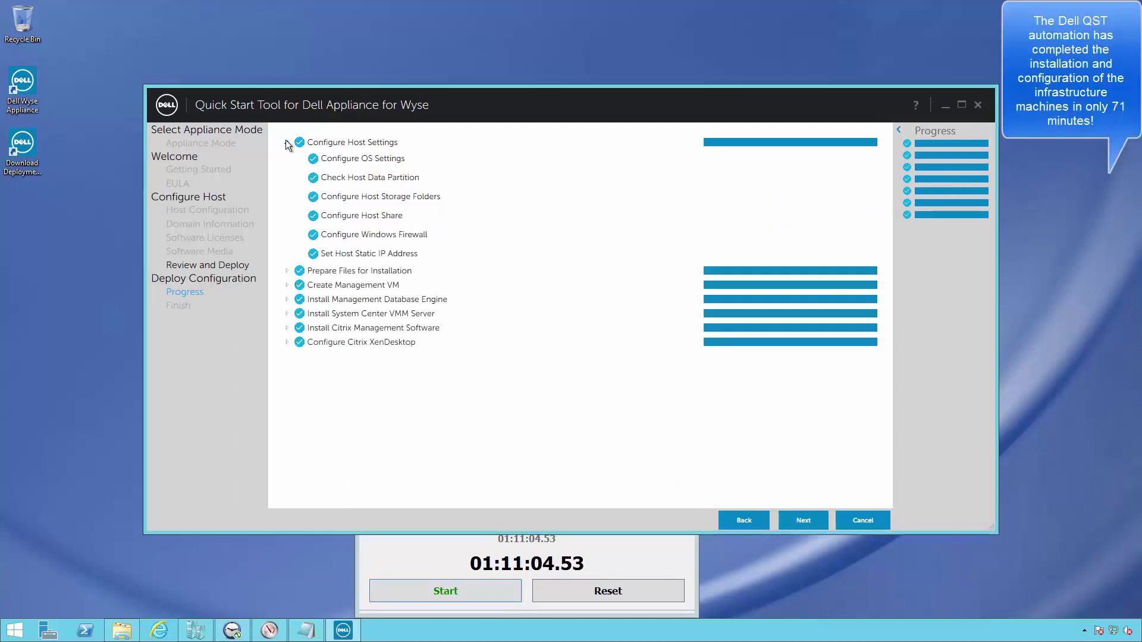
click(287, 142)
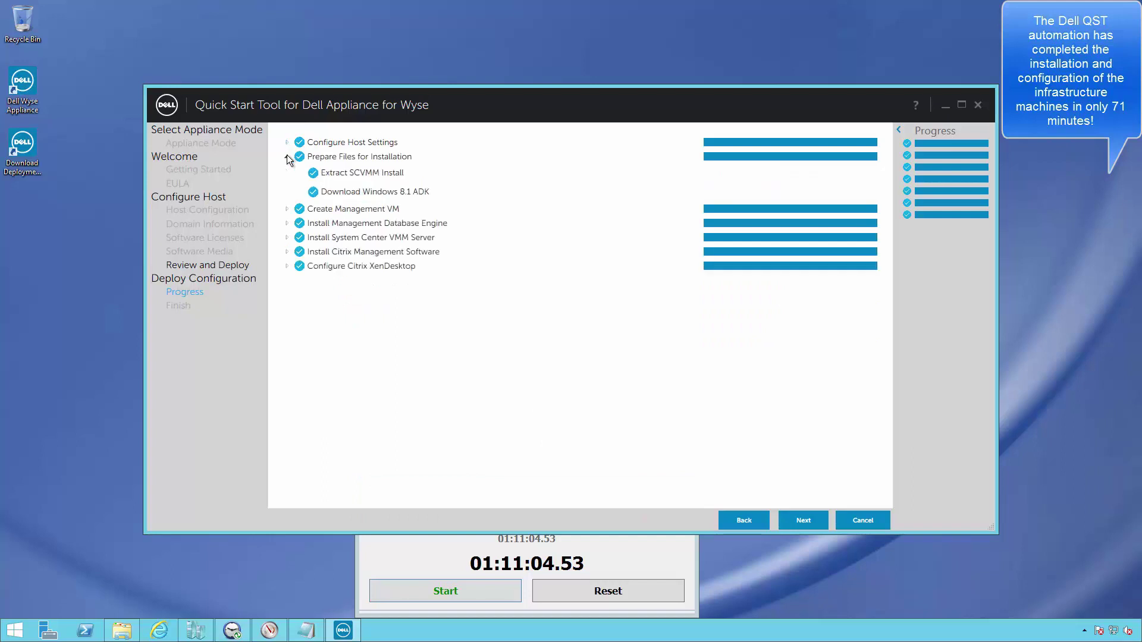
click(287, 157)
click(287, 171)
click(286, 185)
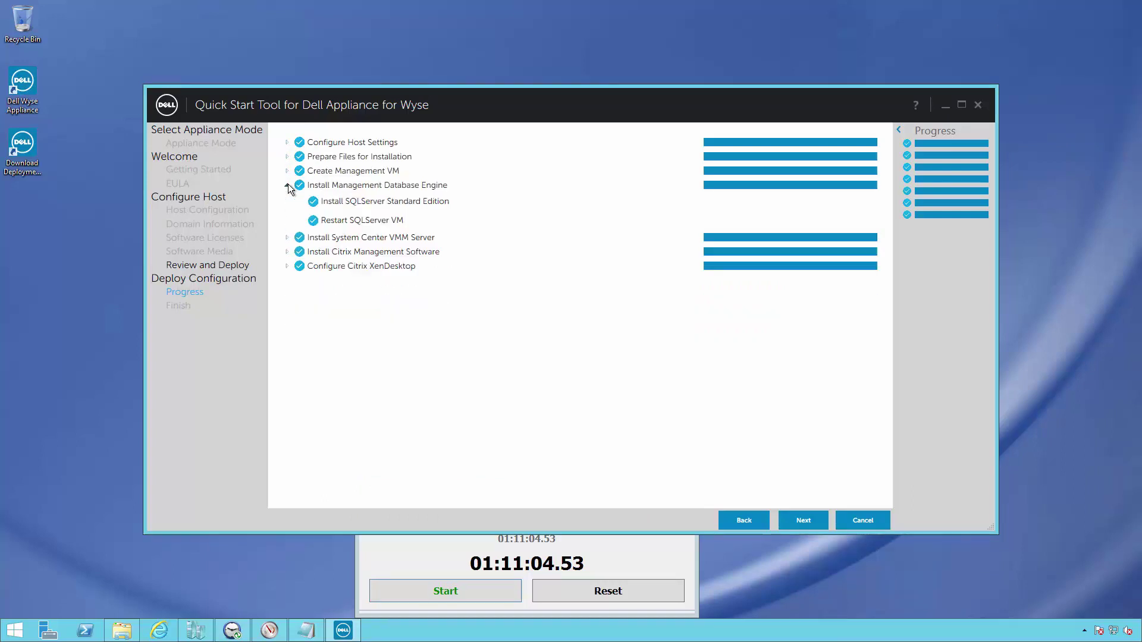
click(287, 185)
click(286, 200)
click(287, 199)
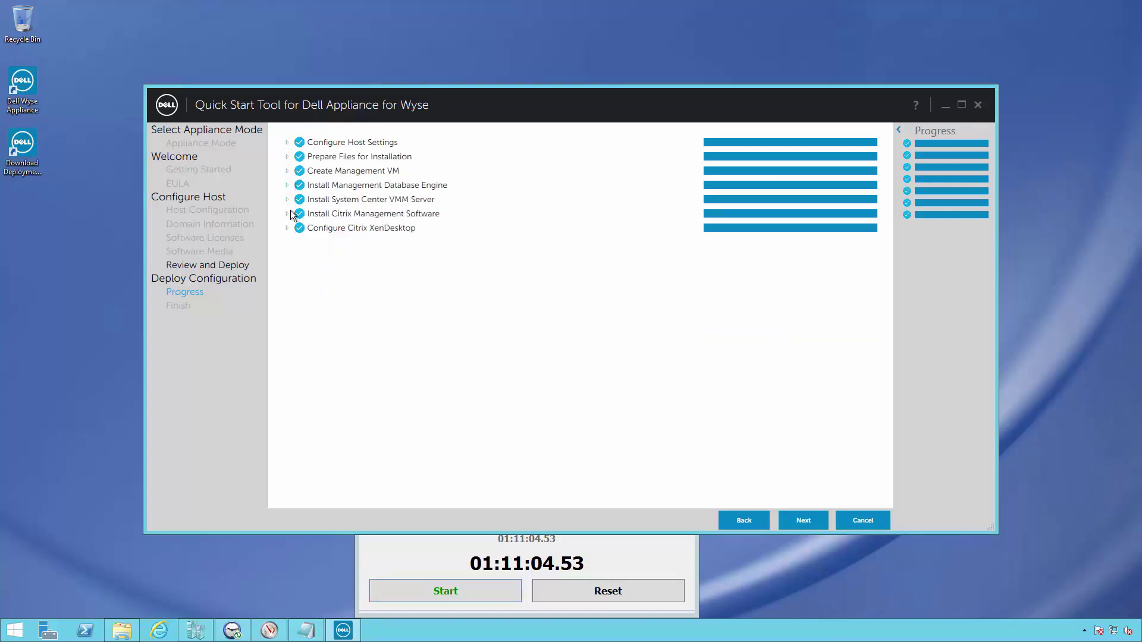
click(287, 213)
click(288, 228)
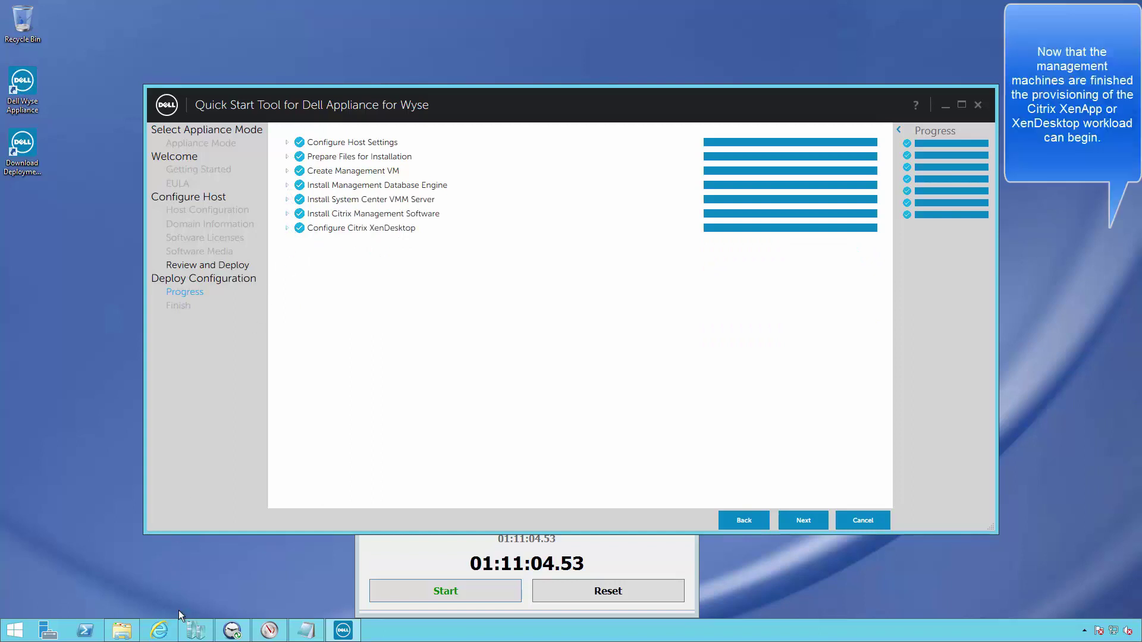
click(195, 629)
click(656, 235)
Select VM MG27Q4JS52, minimize Hyper-V Manager and advance the wizard to Finish
click(656, 190)
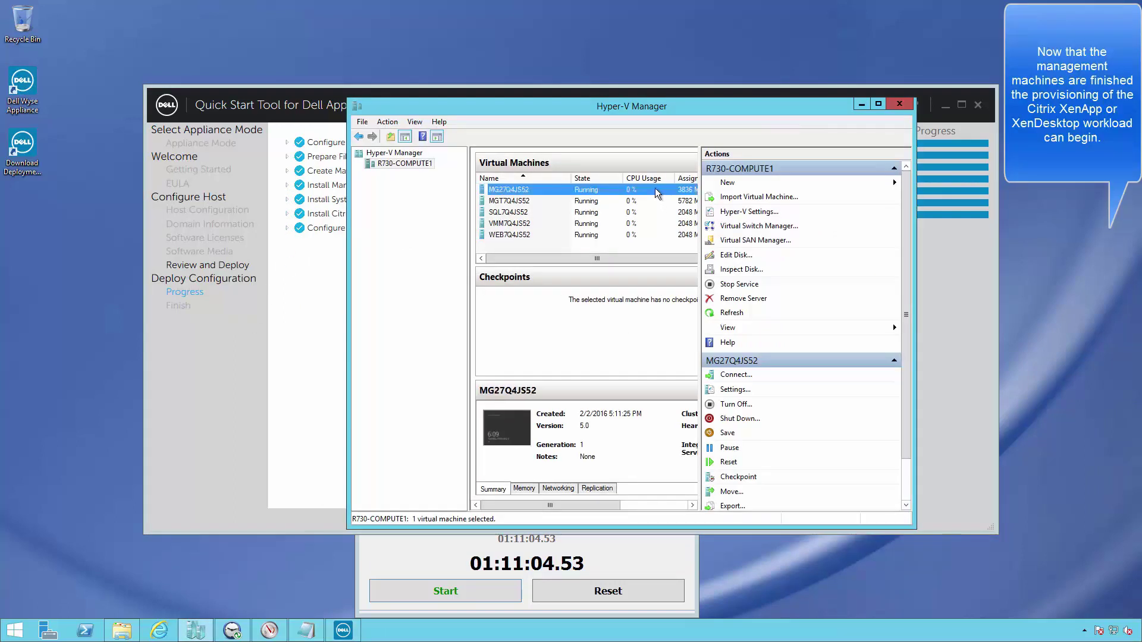
click(861, 106)
click(803, 521)
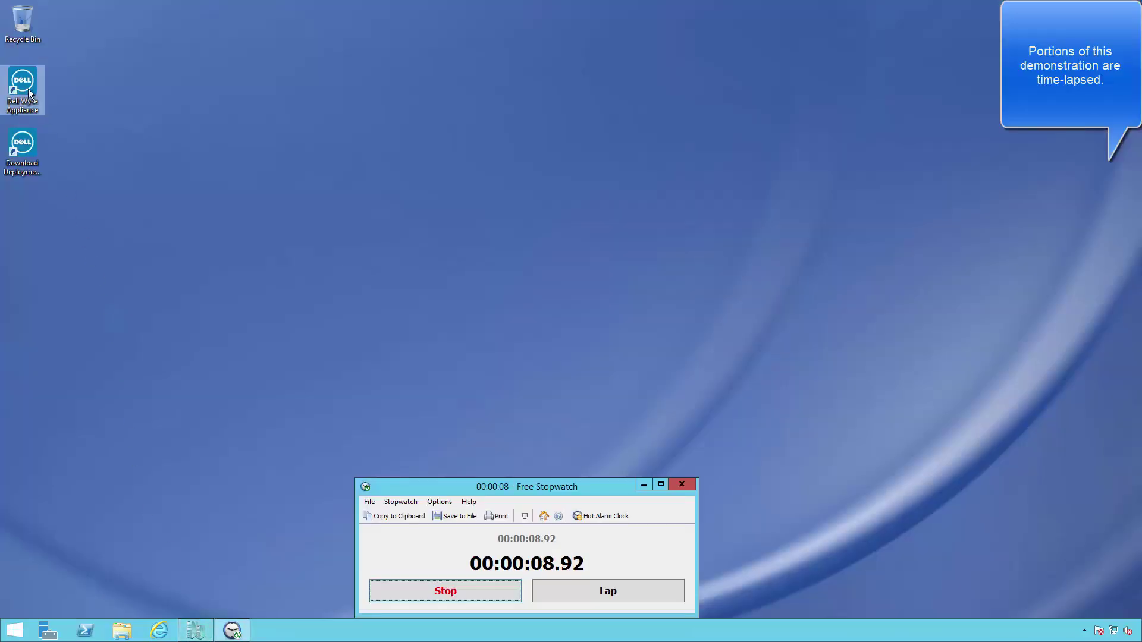
Launch the tool on the new host in Compute Only mode and accept the licence
double_click(27, 88)
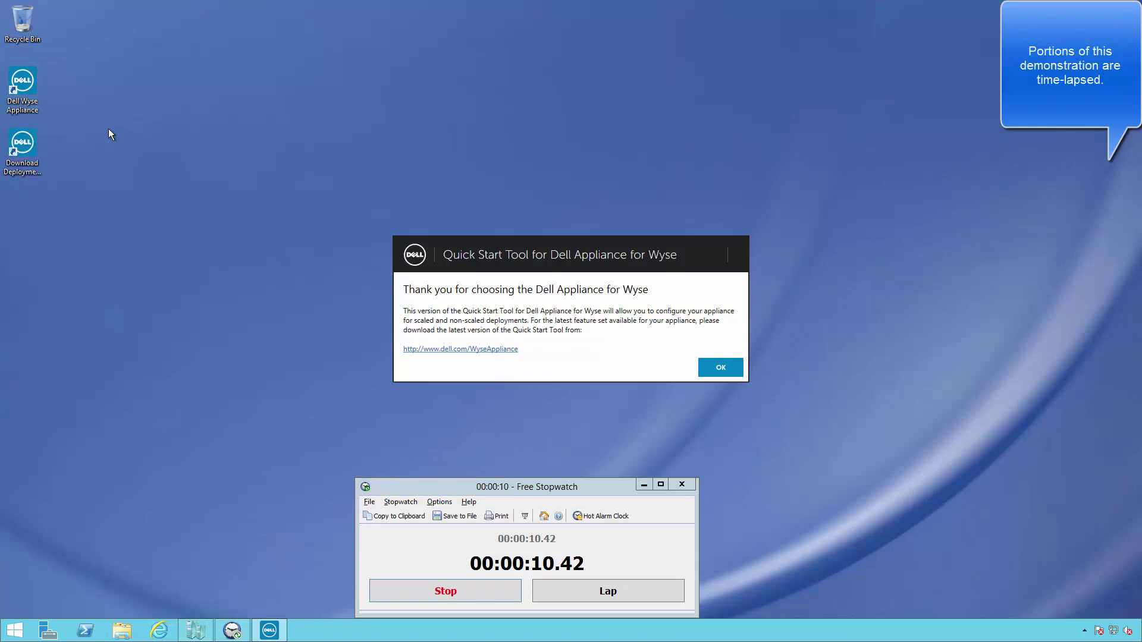
click(719, 369)
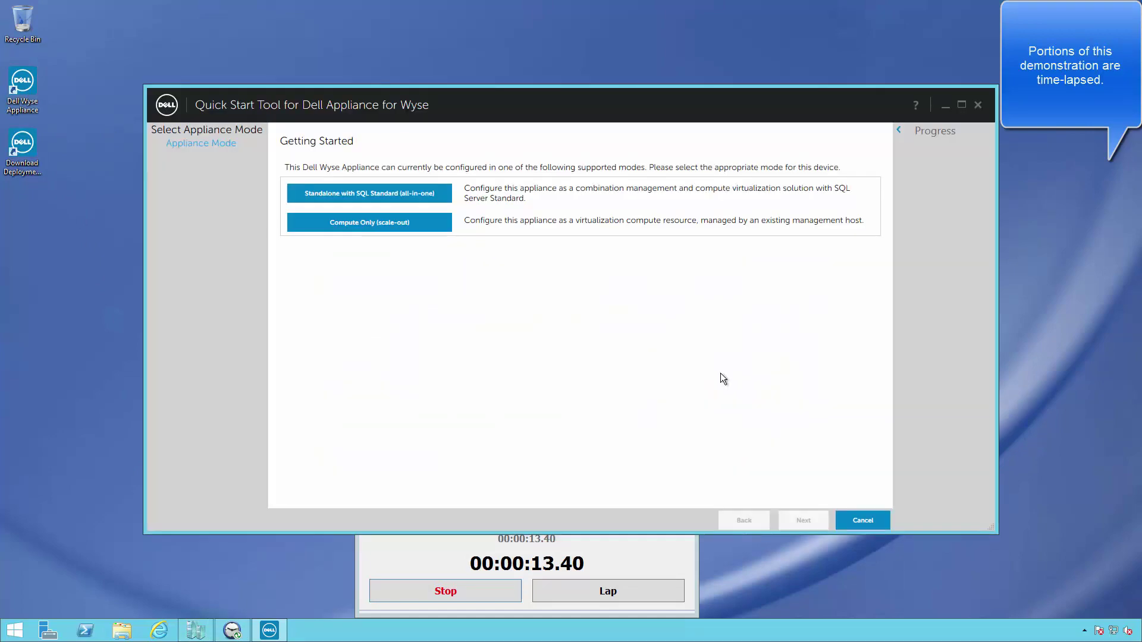
click(426, 225)
click(802, 520)
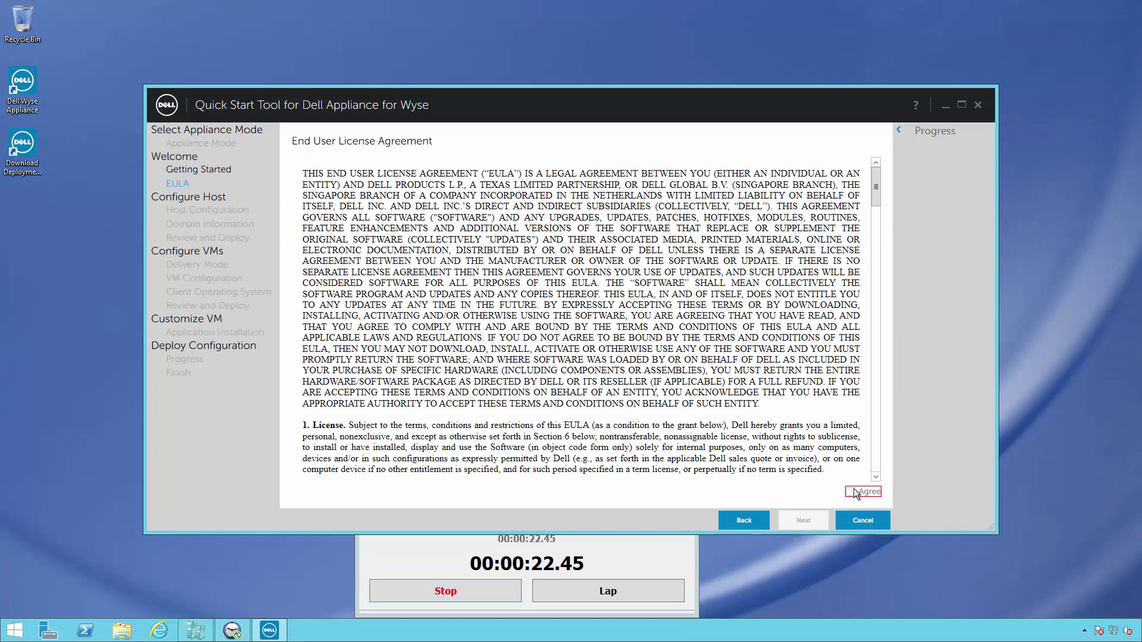
click(854, 491)
click(802, 520)
Enter host IP 10.10.10.120, management 10.10.10.10, SQL and VM Manager 10.10.10.14 addresses
text(10.10.10.1)
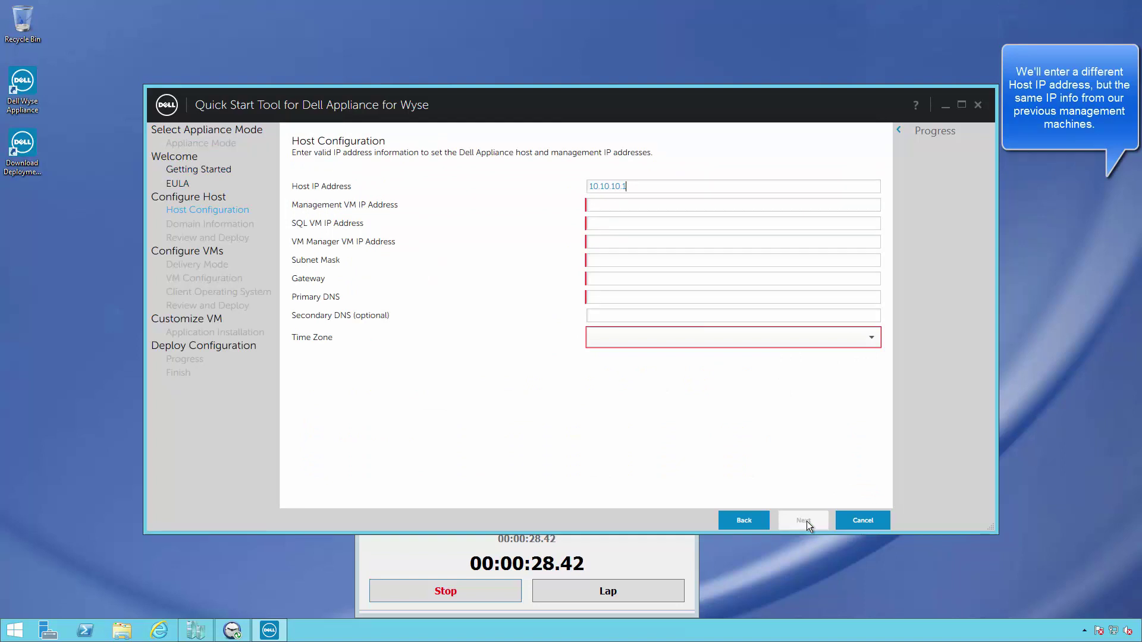
text(20)
key(Tab)
text(10.10.10.10)
key(Tab)
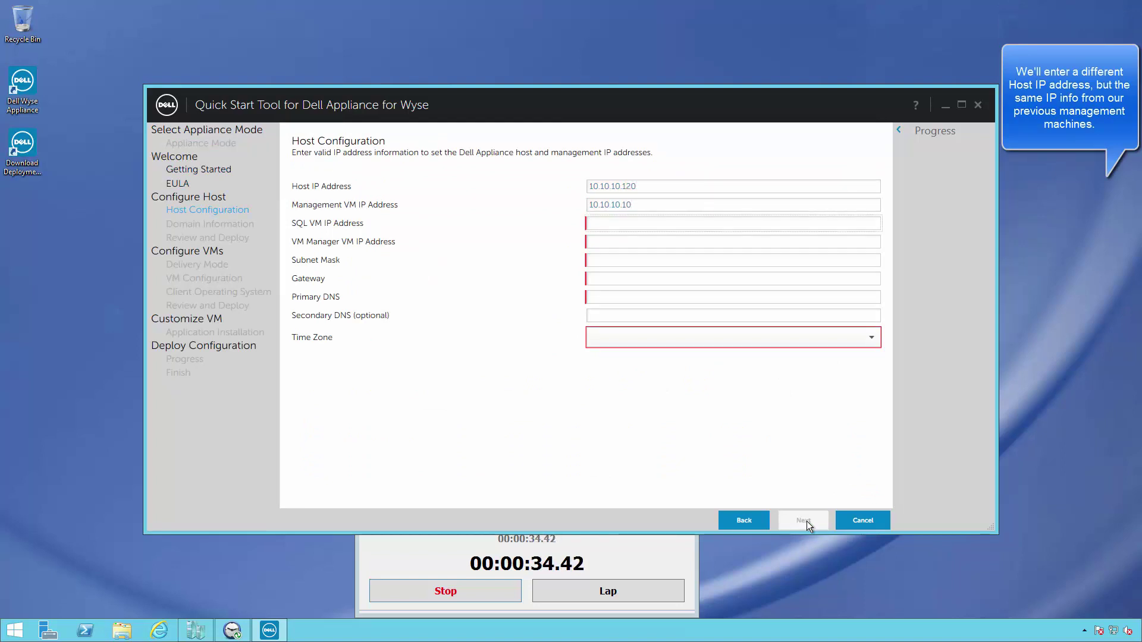
text(.10.12)
key(Tab)
text(10.10.10.14)
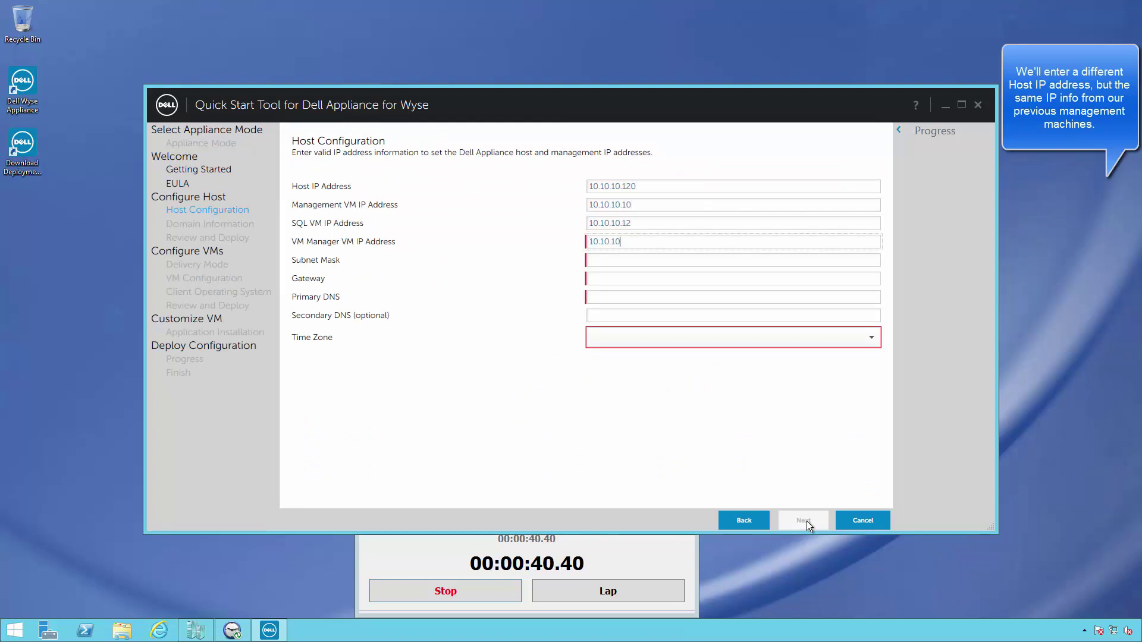
Set subnet 255.255.0.0, the gateway and DNS, and Central Time zone
key(Tab)
text(255.255.0)
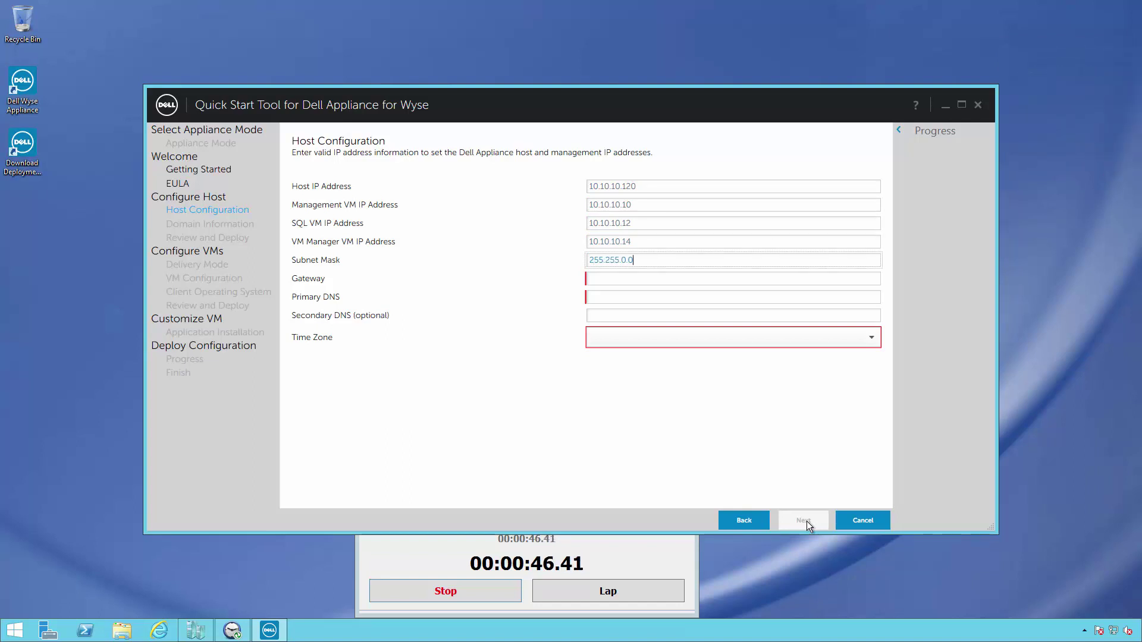
text(.0)
key(Tab)
text(10.10)
key(Tab)
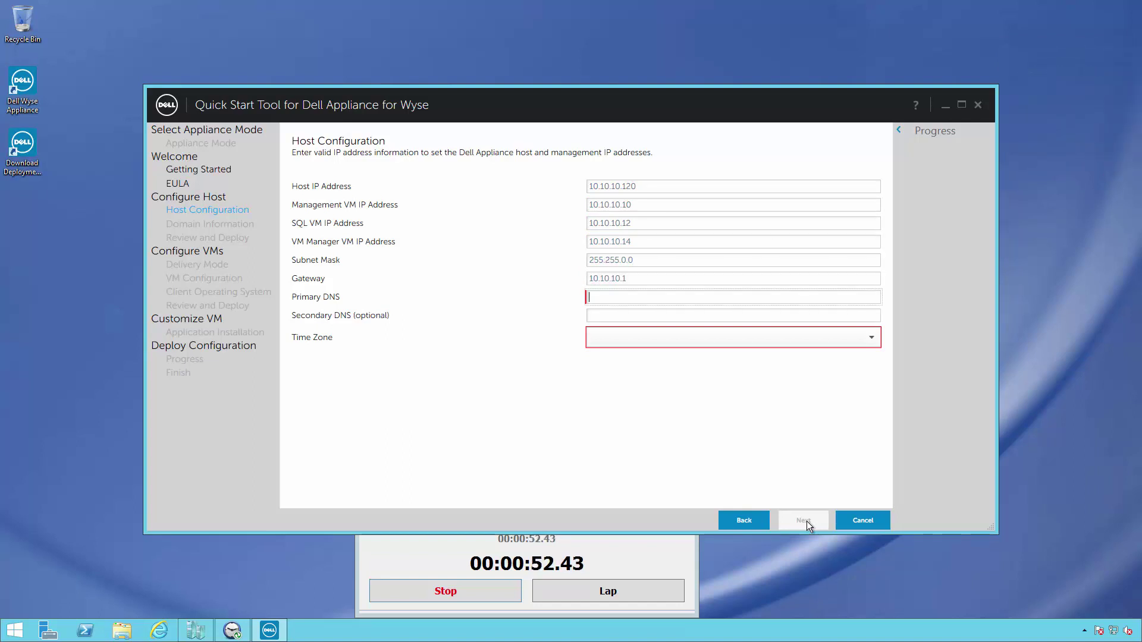
key(Tab)
key(Down)
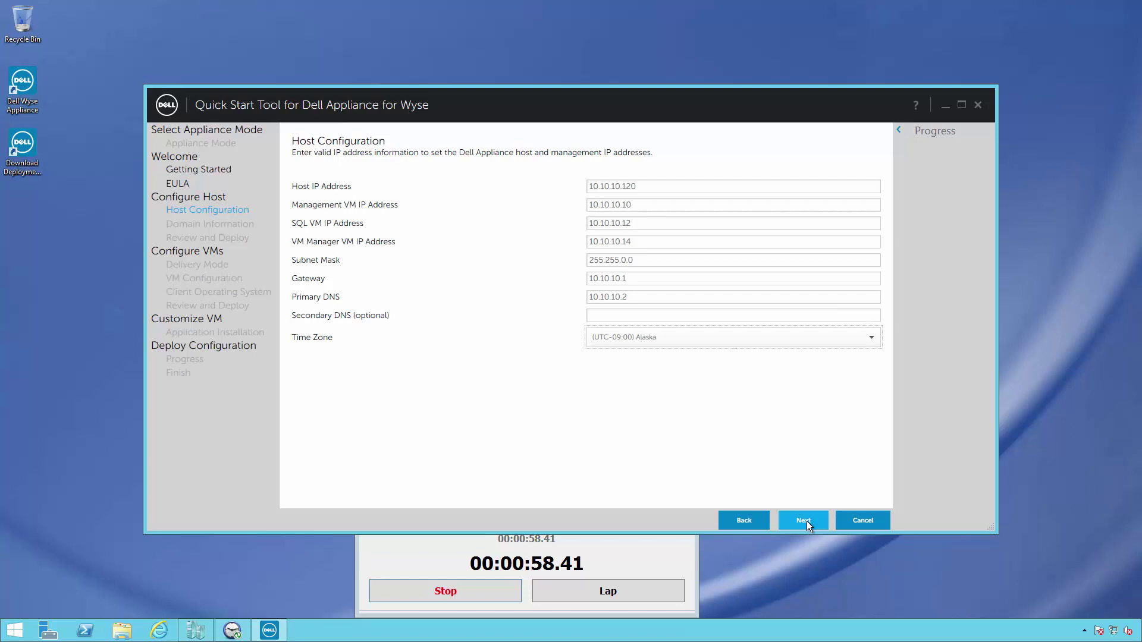
key(Down)
key(Up)
Verify the administrator credentials for CitrixSolutions.local and deploy the host configuration
click(806, 521)
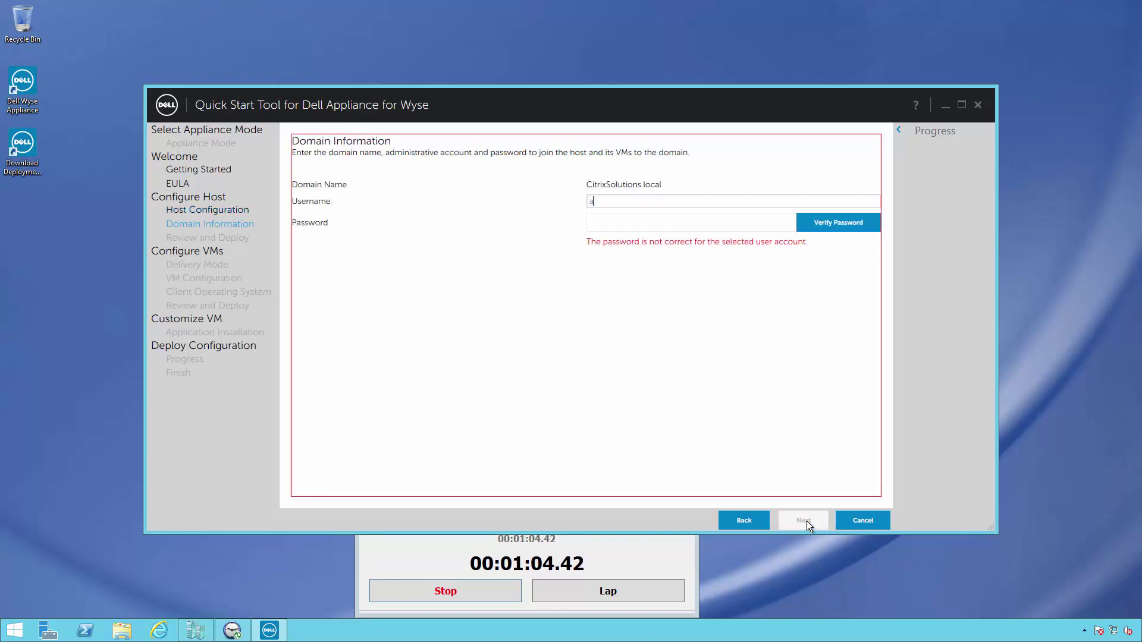
text(tor)
key(Tab)
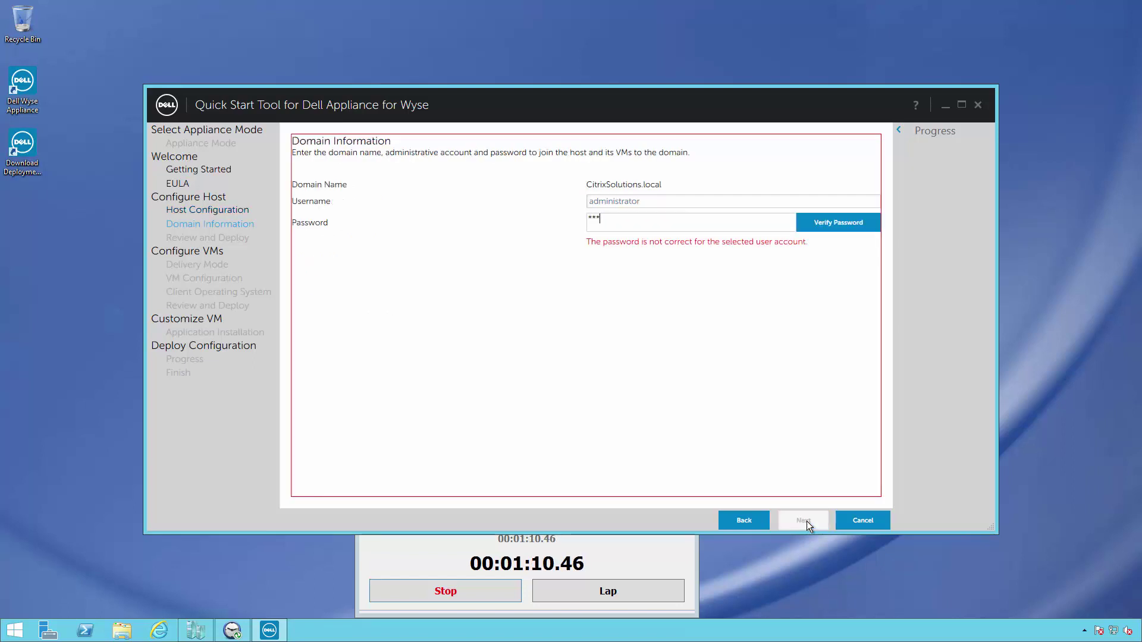
click(866, 224)
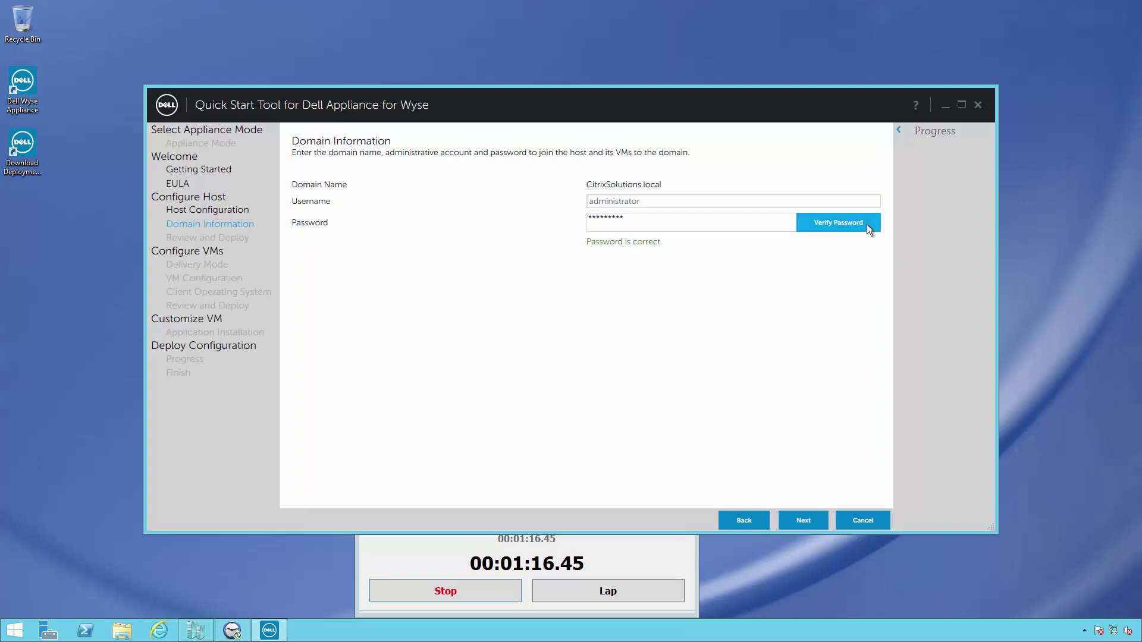
click(815, 520)
click(815, 520)
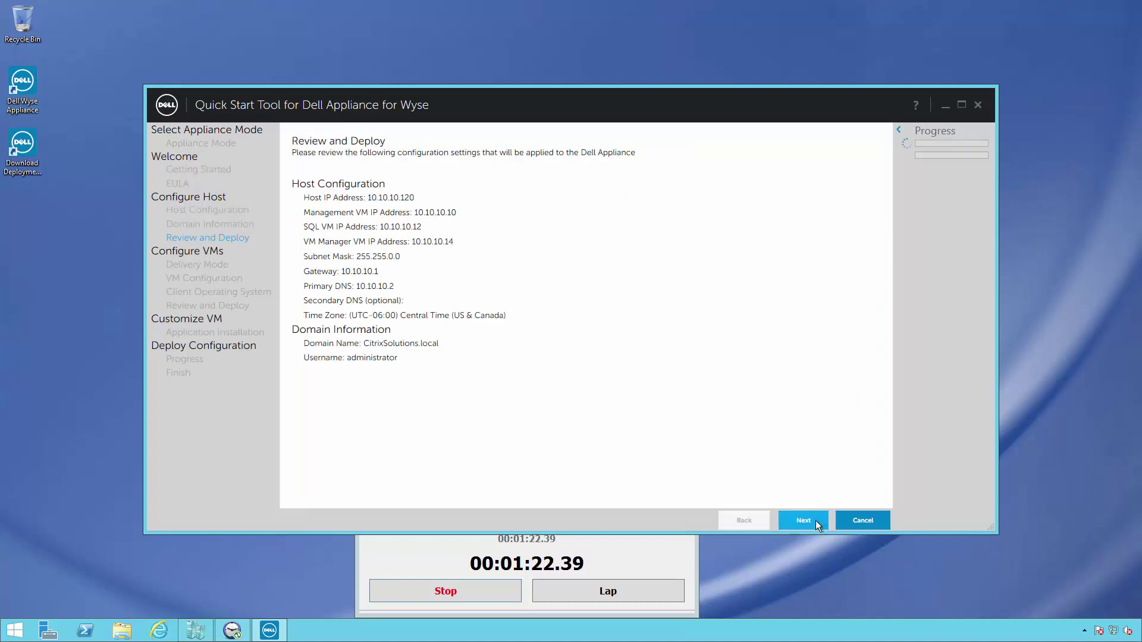
mouse_move(907, 144)
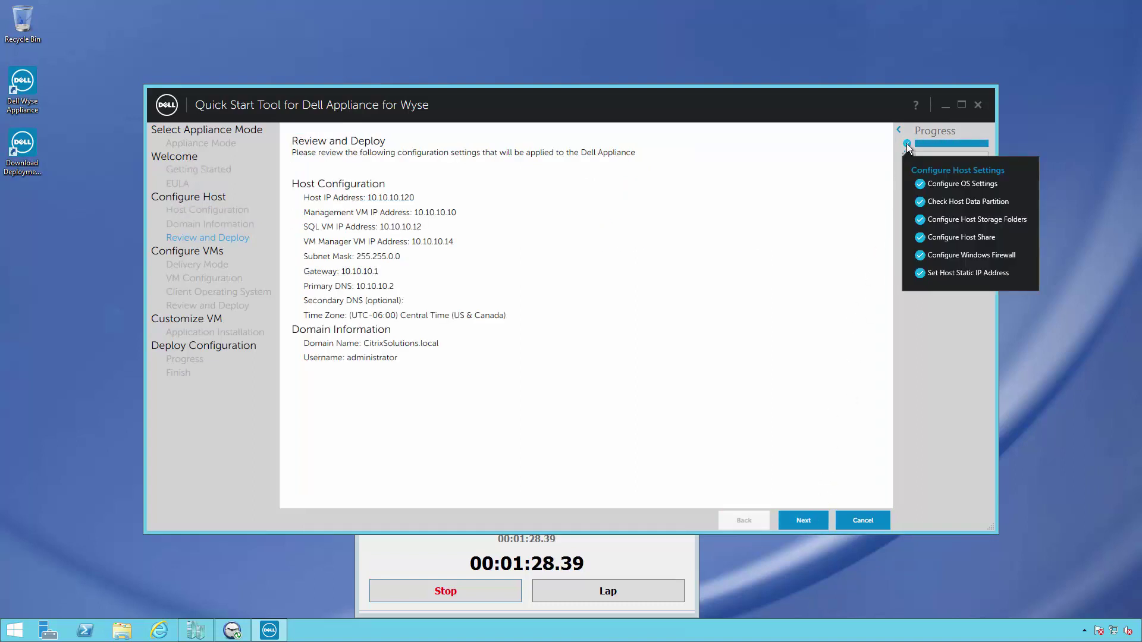
Choose Shared Session Desktop delivery and paste in the Windows Server licence key
click(807, 522)
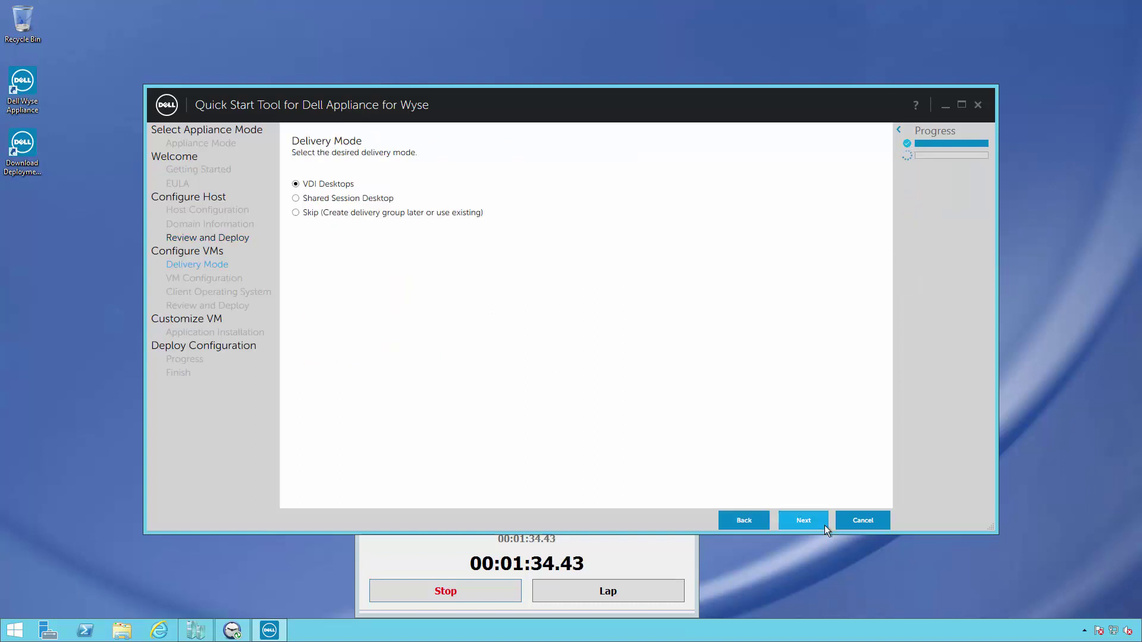
click(356, 198)
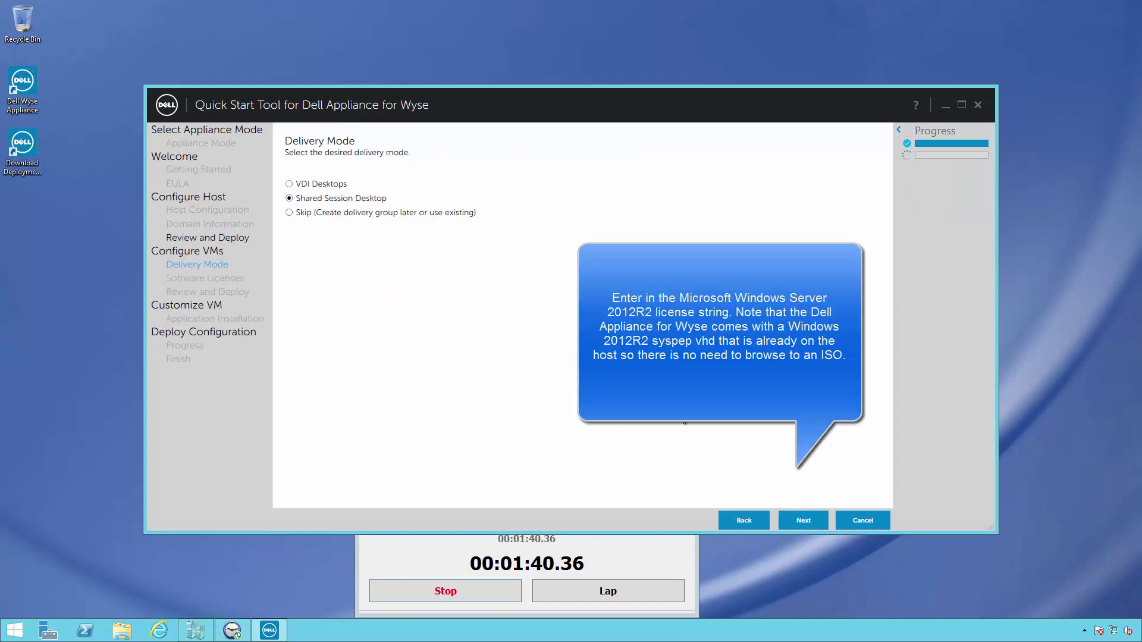
click(794, 521)
key(ctrl+v)
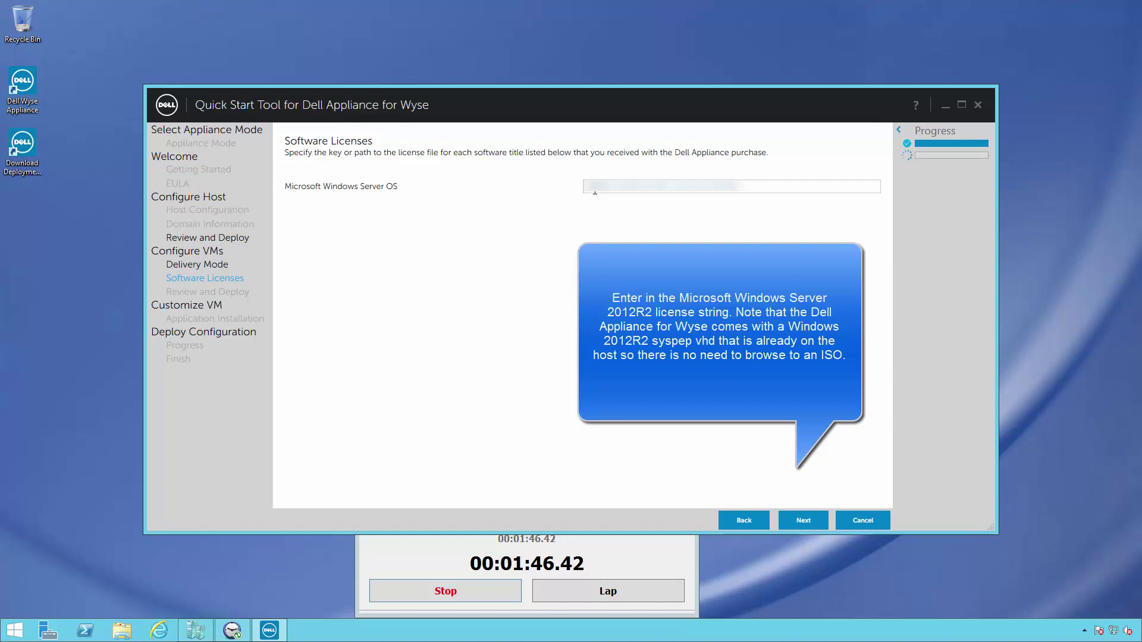
Deploy the shared desktop configuration and proceed to Application Installation
click(802, 521)
click(801, 520)
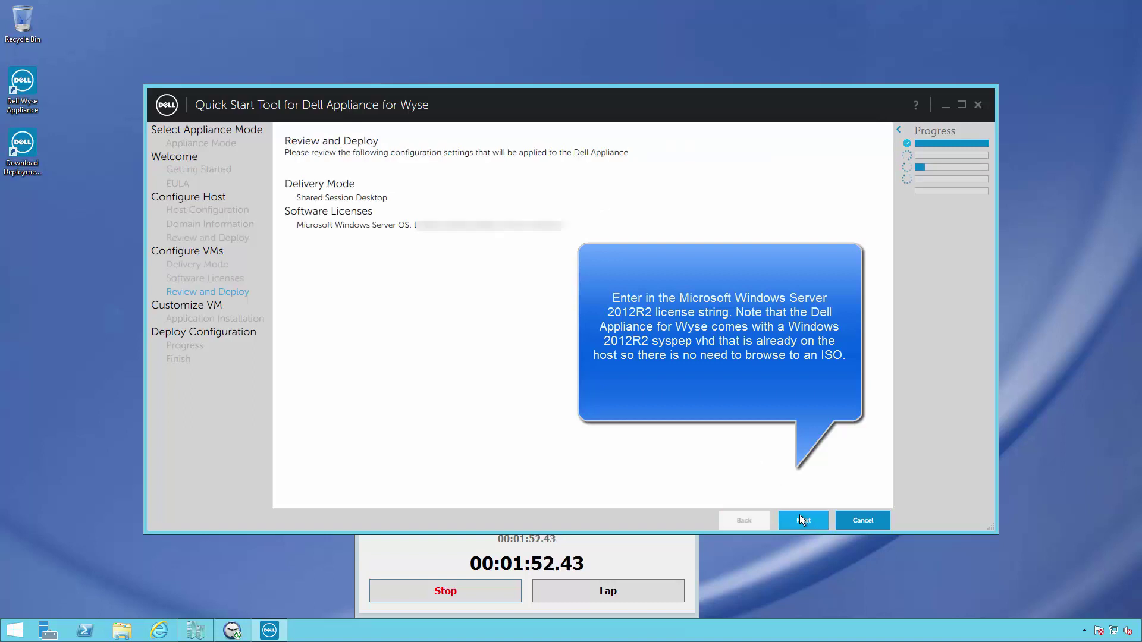
click(801, 520)
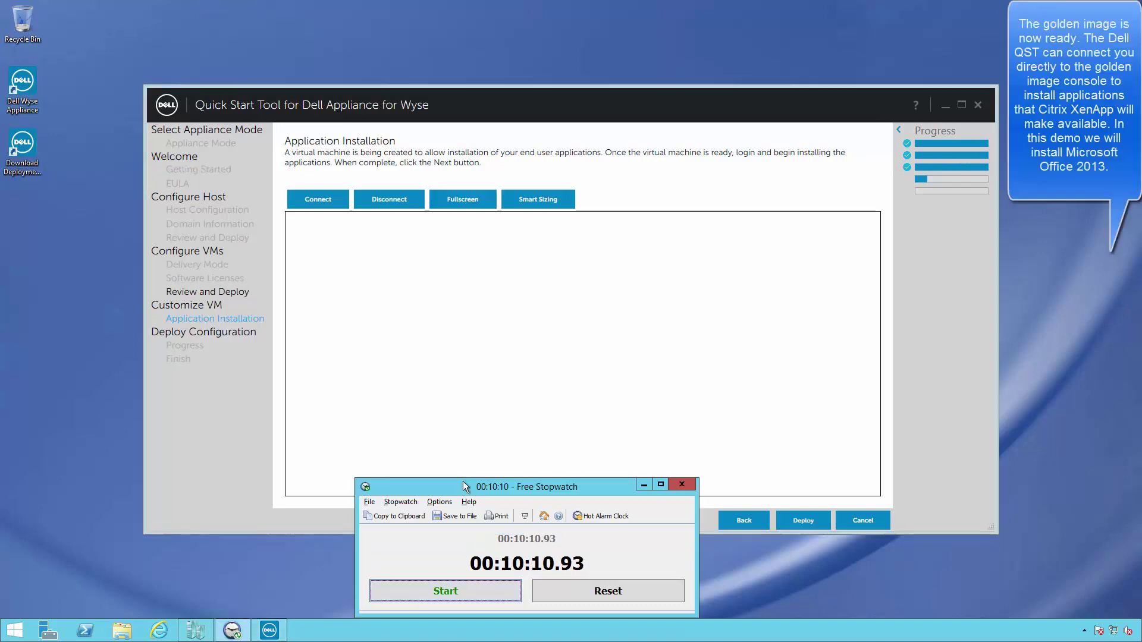
Install Office 2013 in the golden image console, close Server Manager and Explorer, then deploy
click(323, 200)
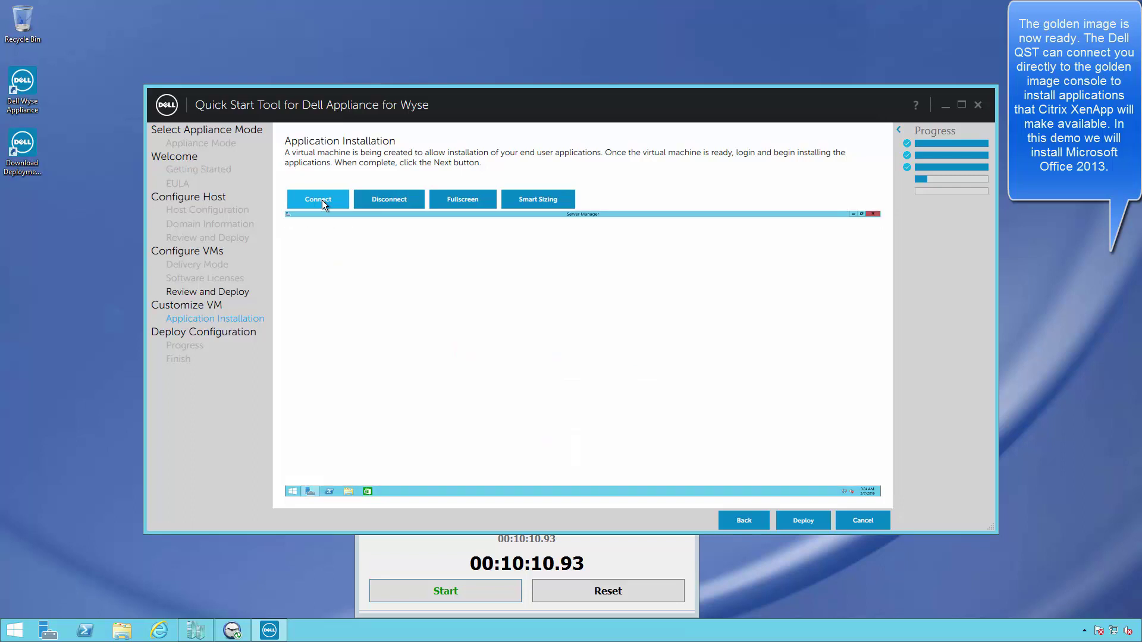
click(874, 213)
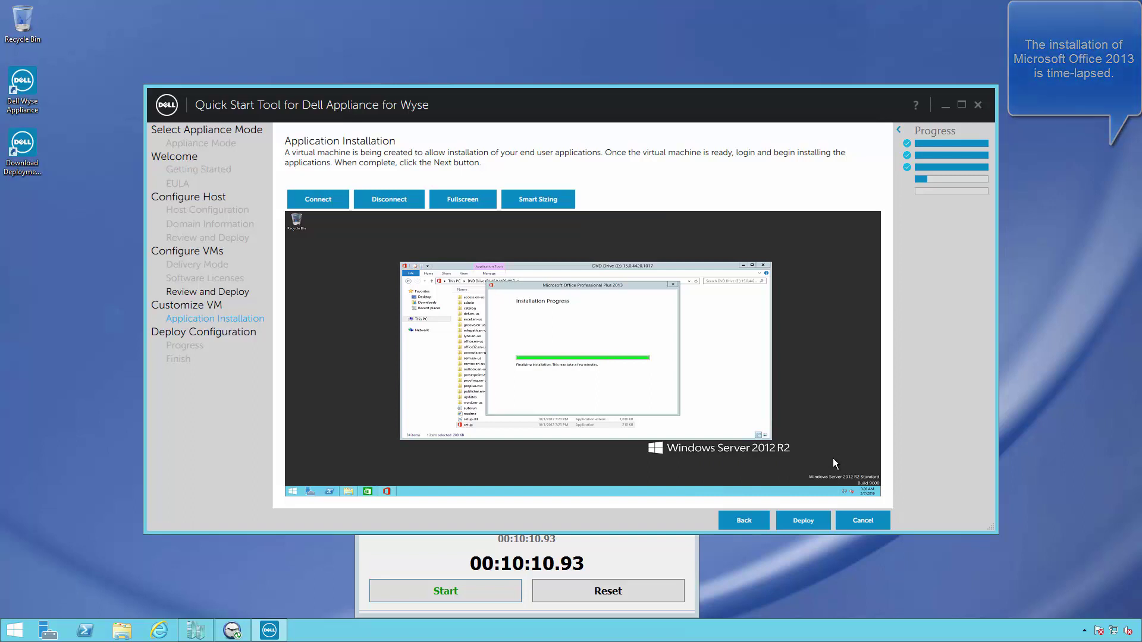
click(765, 265)
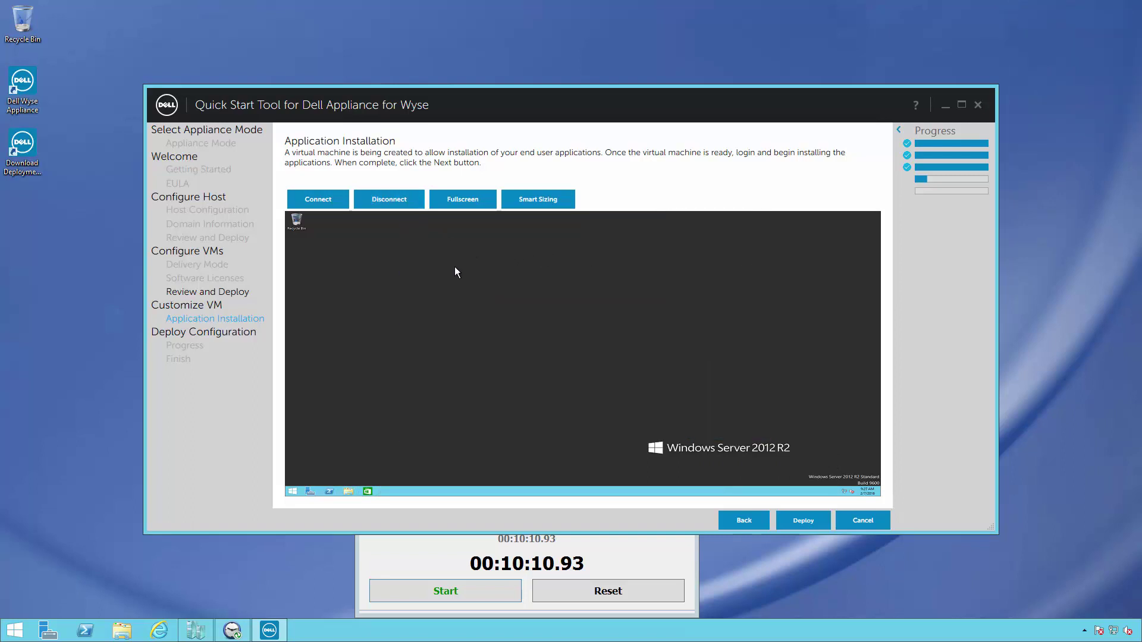
click(808, 527)
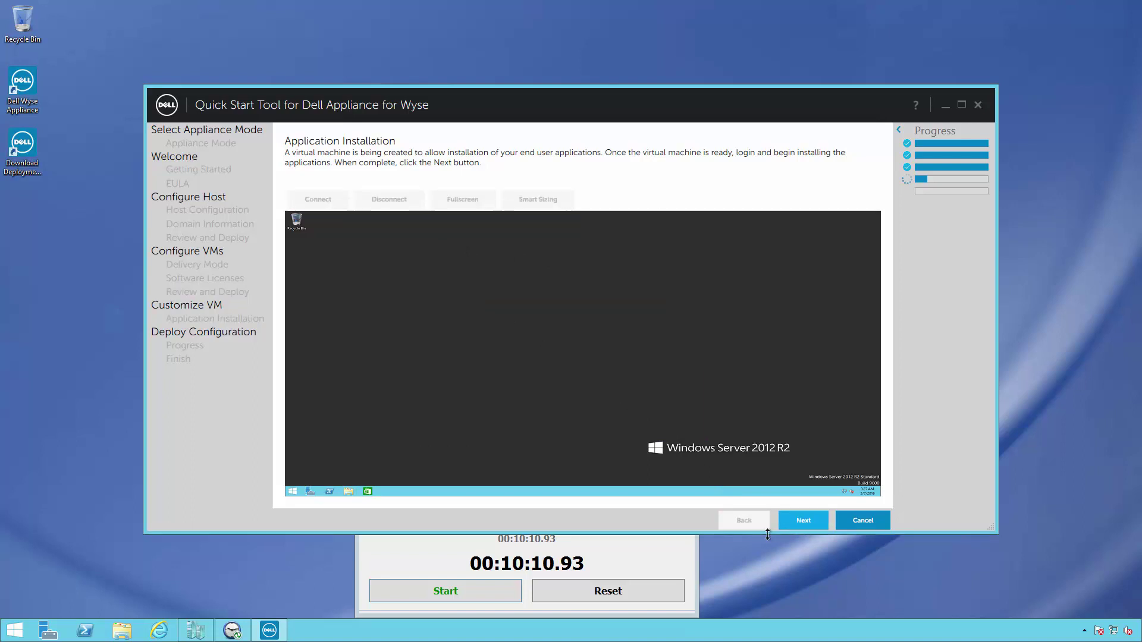
Watch deployment progress and expand each completed task, from Configure Host Settings to Deploy virtual desktops
click(511, 592)
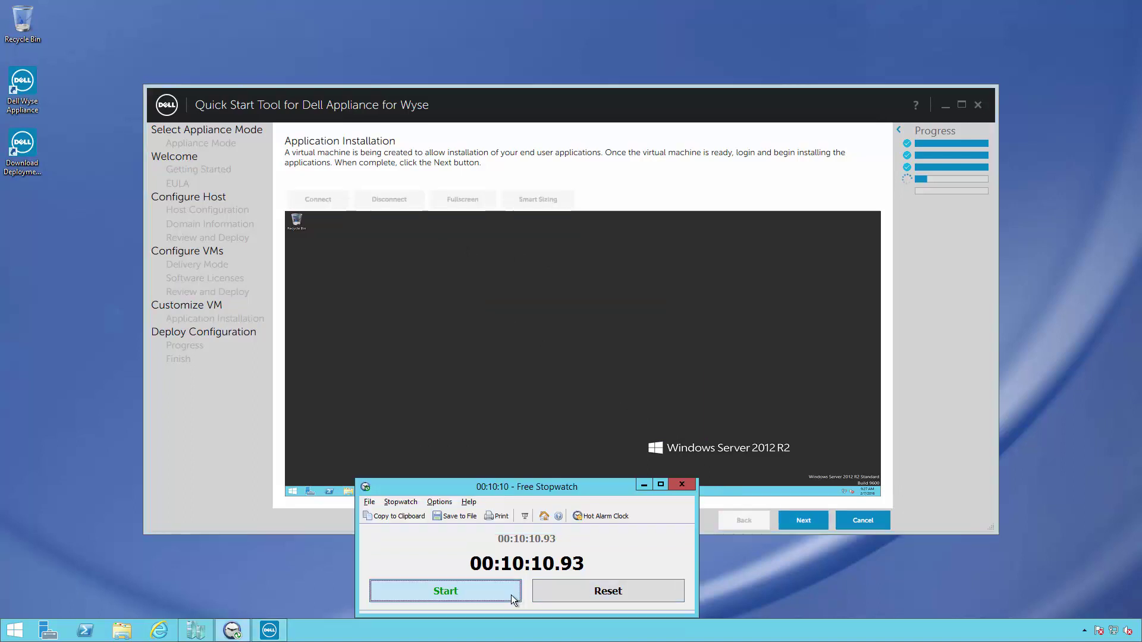
click(802, 521)
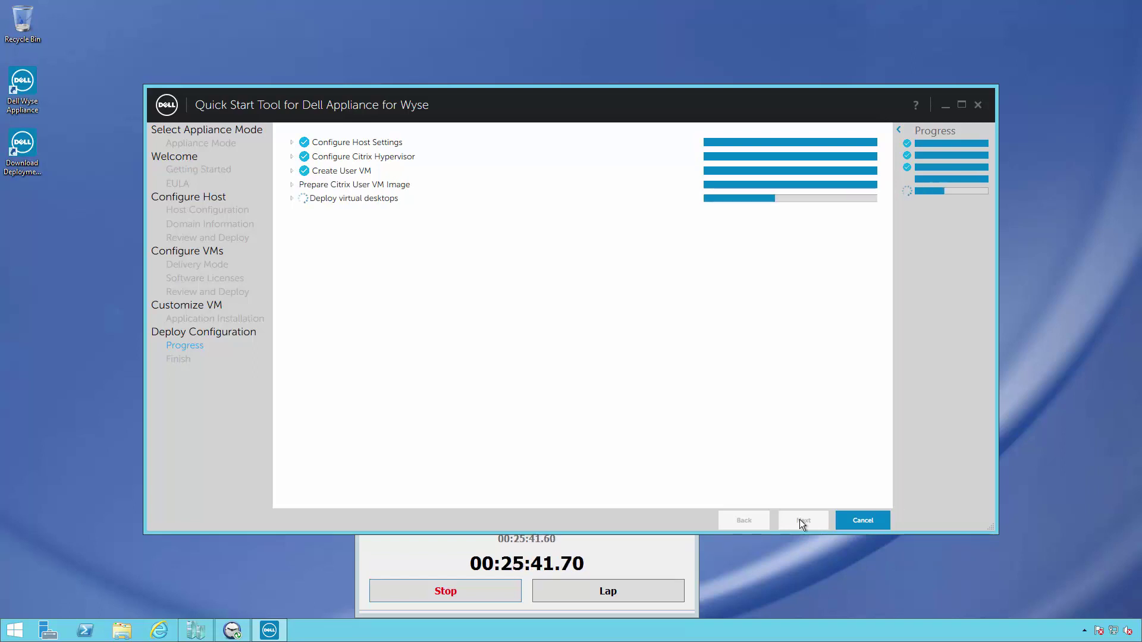
click(291, 143)
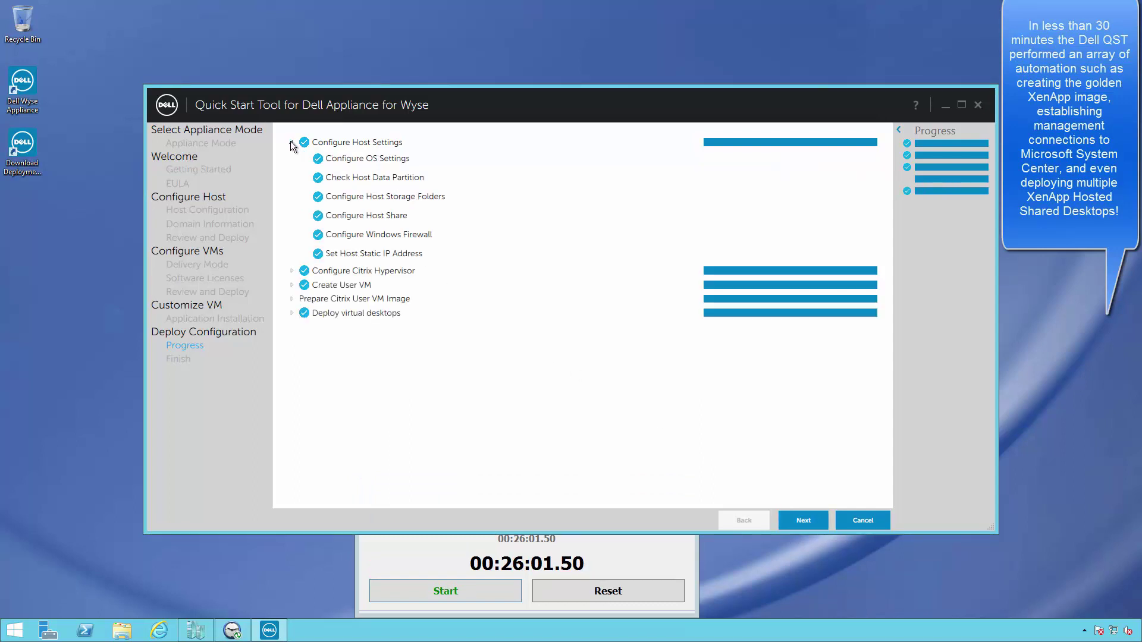
click(291, 143)
click(292, 156)
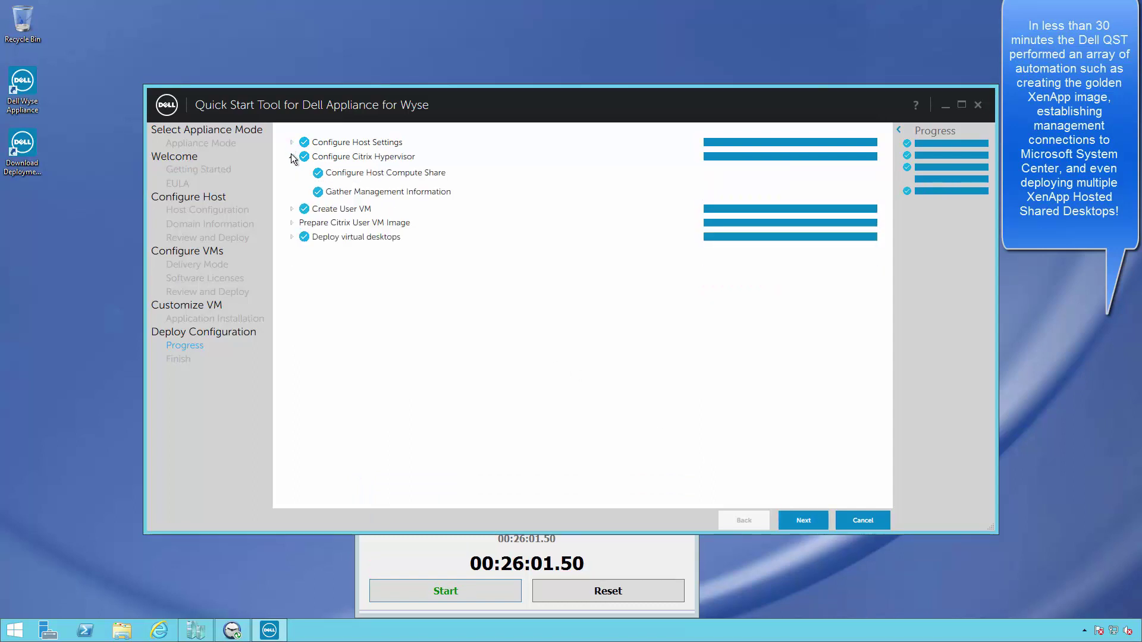
click(292, 171)
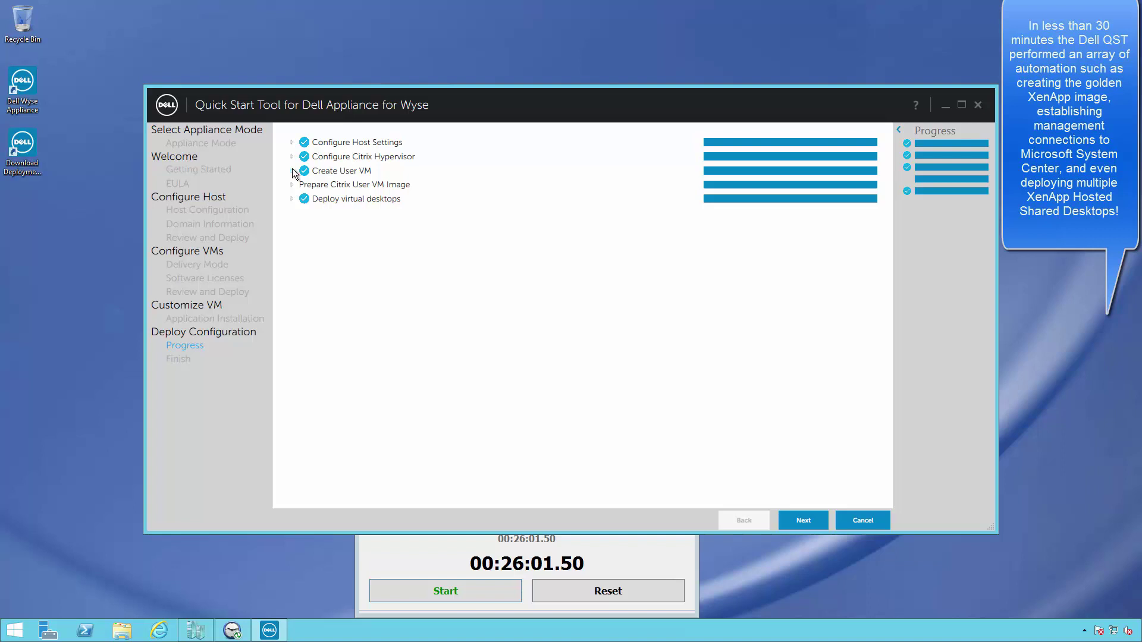
click(292, 185)
click(291, 199)
Confirm the desktop VMs are running in Hyper-V Manager, then reach the Finish page
click(195, 630)
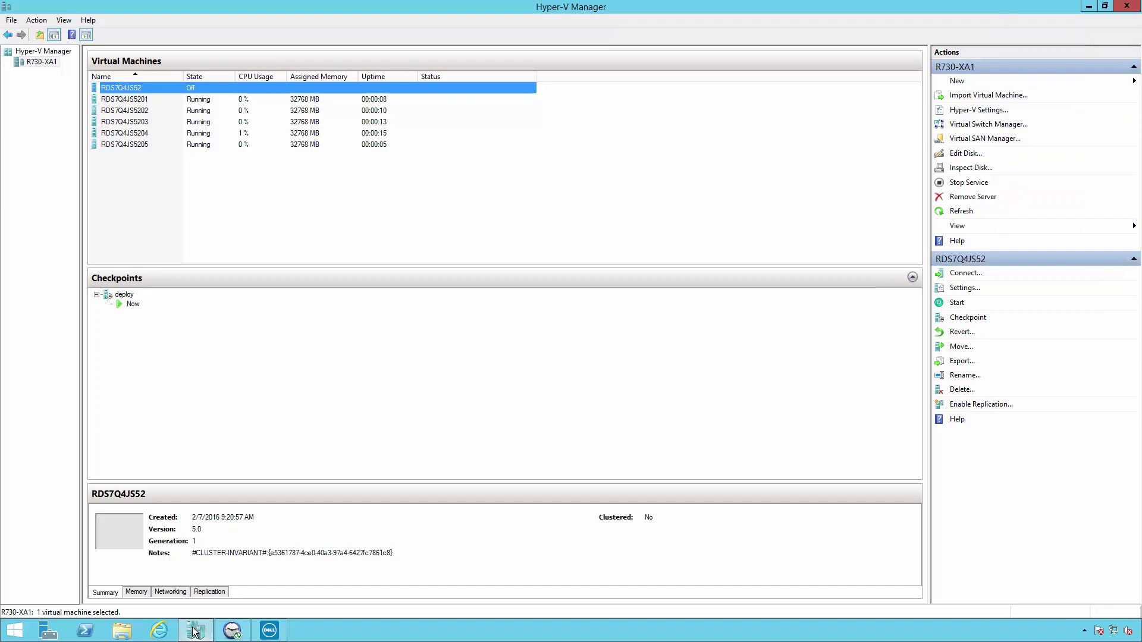
click(195, 630)
click(815, 522)
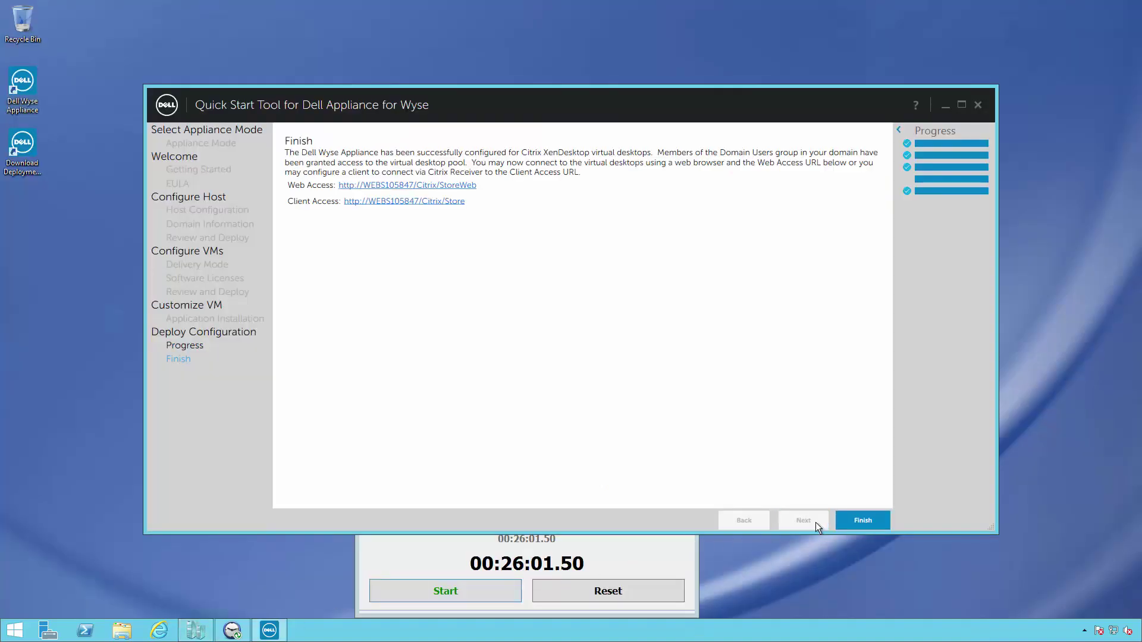